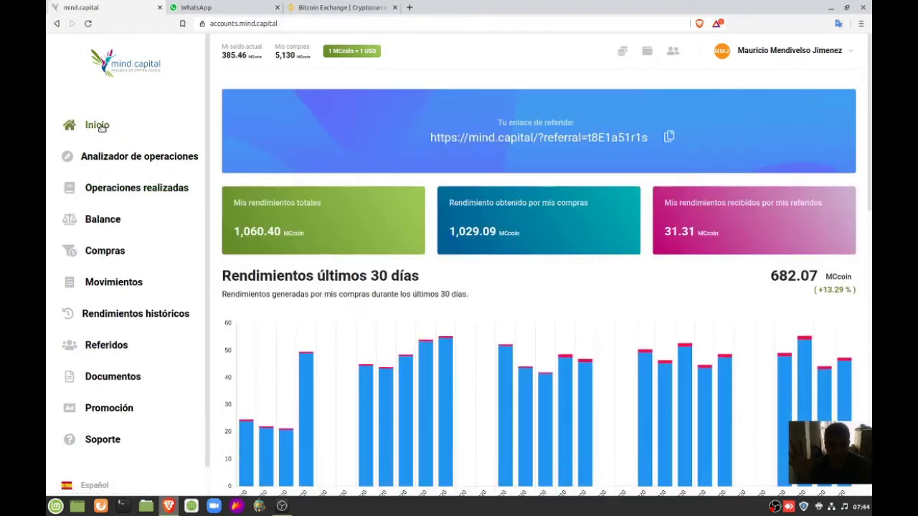
Switch from the mind.capital dashboard to the Binance exchange homepage tab.
{"action": "left_click", "coordinate": [325, 7]}
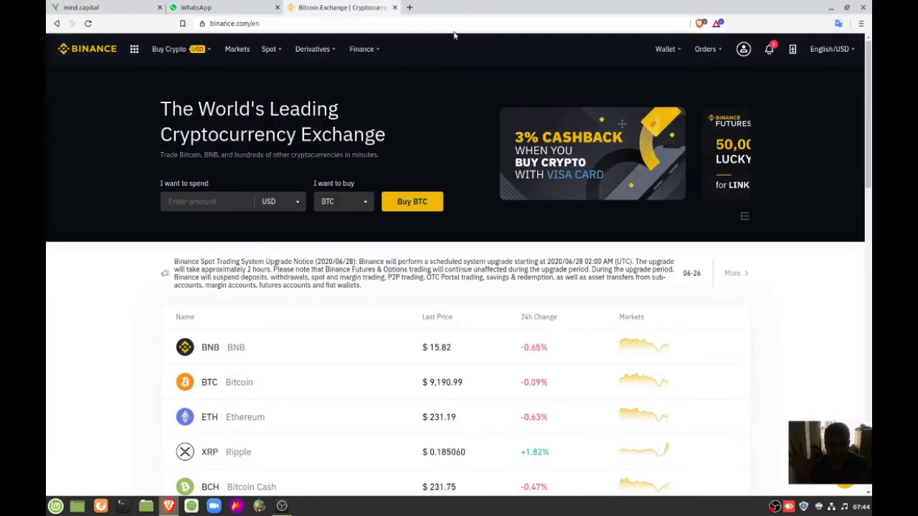
Switch the Binance site to Español and open the Billetera Spot balance page.
{"action": "mouse_move", "coordinate": [664, 51]}
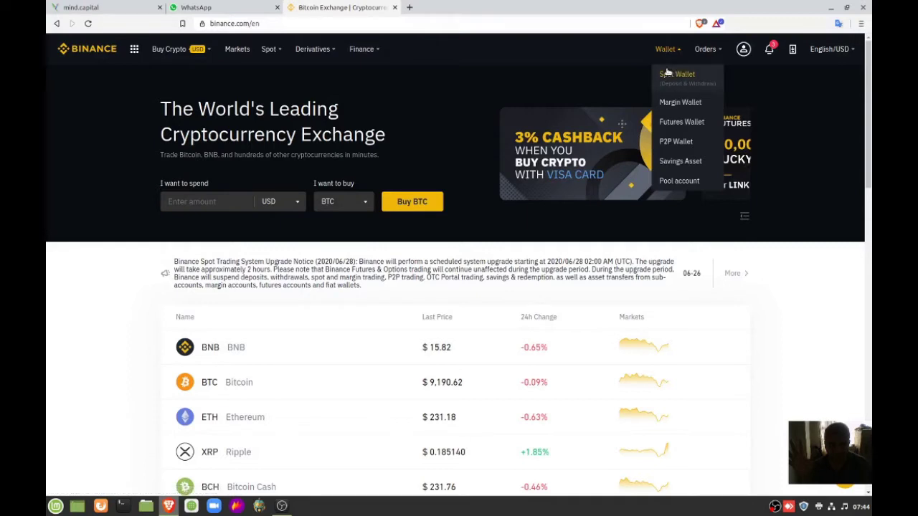
{"action": "left_click", "coordinate": [668, 75]}
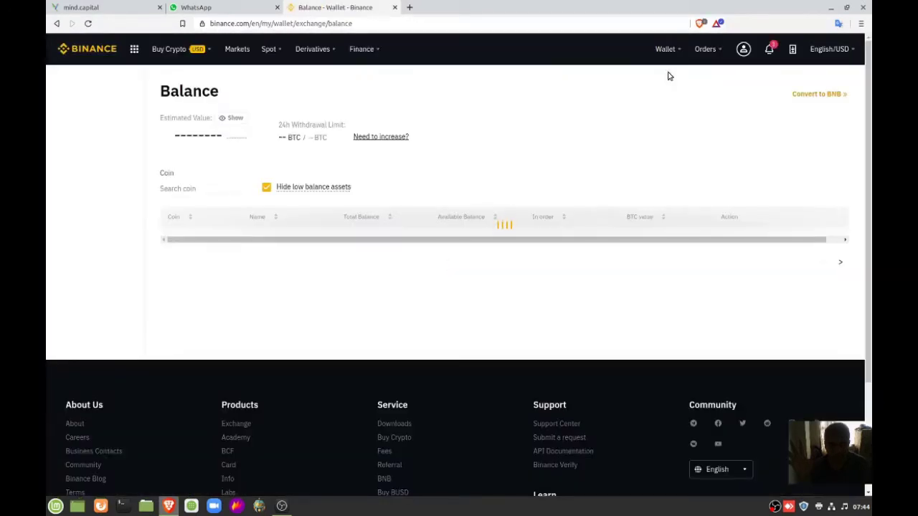
{"action": "mouse_move", "coordinate": [829, 51]}
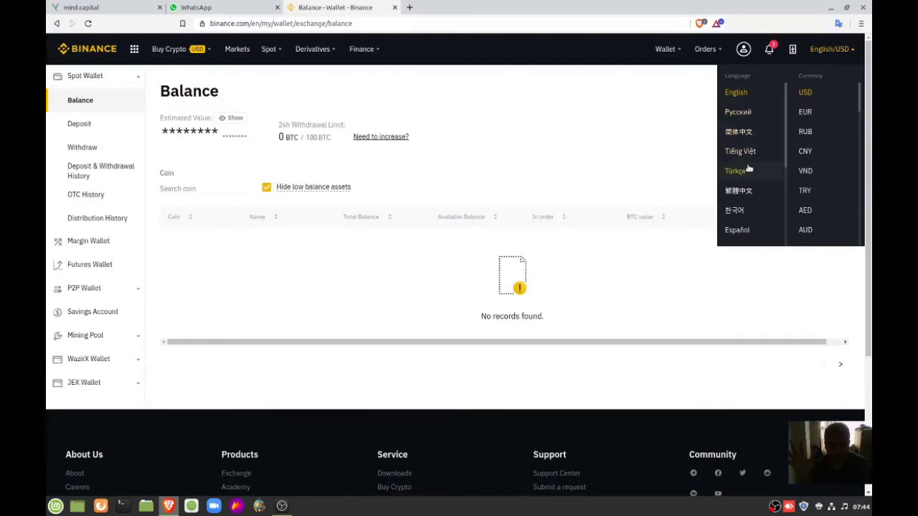
{"action": "left_click", "coordinate": [739, 230]}
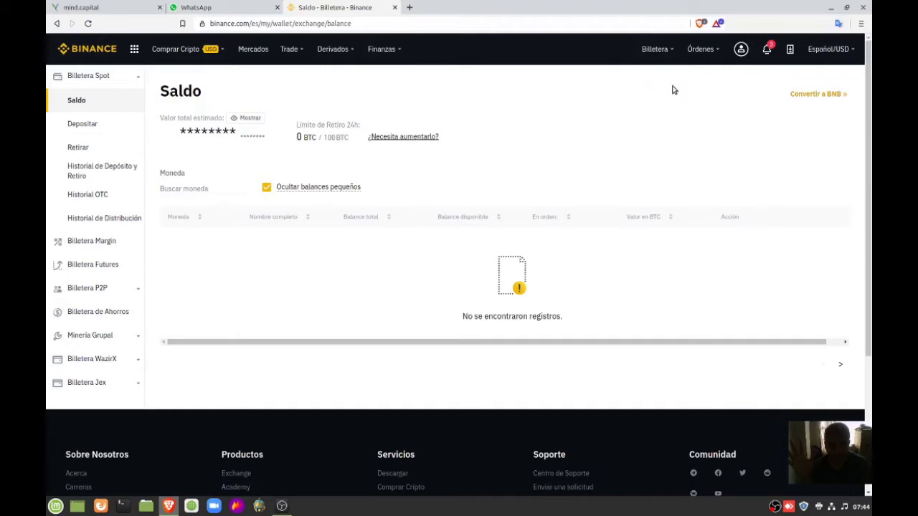
{"action": "mouse_move", "coordinate": [655, 57]}
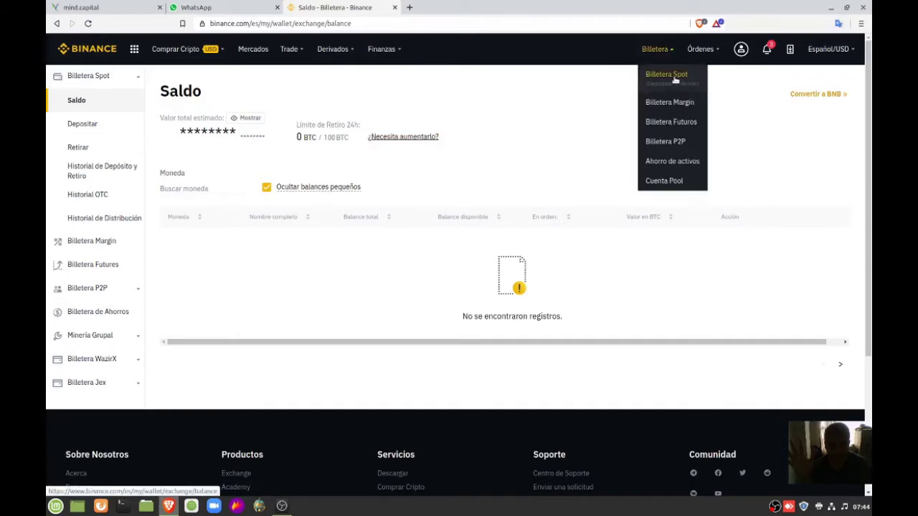
{"action": "left_click", "coordinate": [676, 79]}
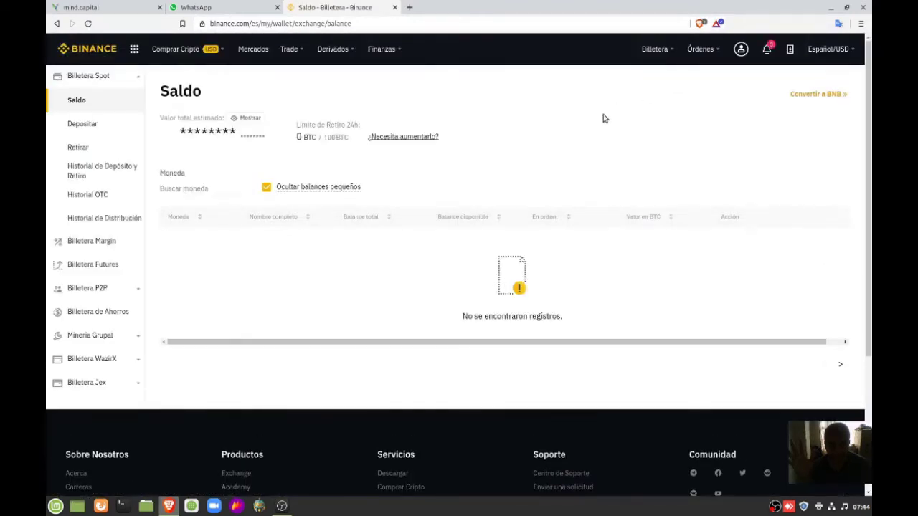
Open the Depositar page and copy the BTC deposit address.
{"action": "left_click", "coordinate": [83, 125]}
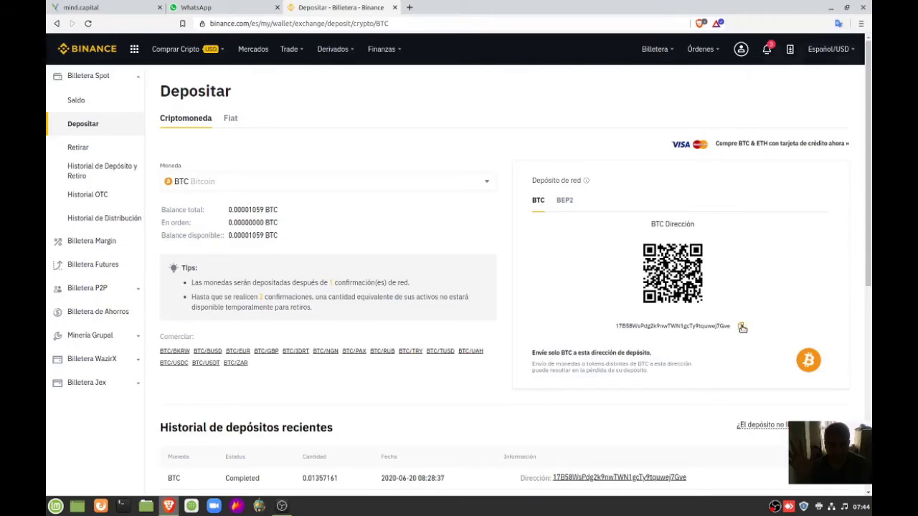
{"action": "left_click", "coordinate": [743, 328]}
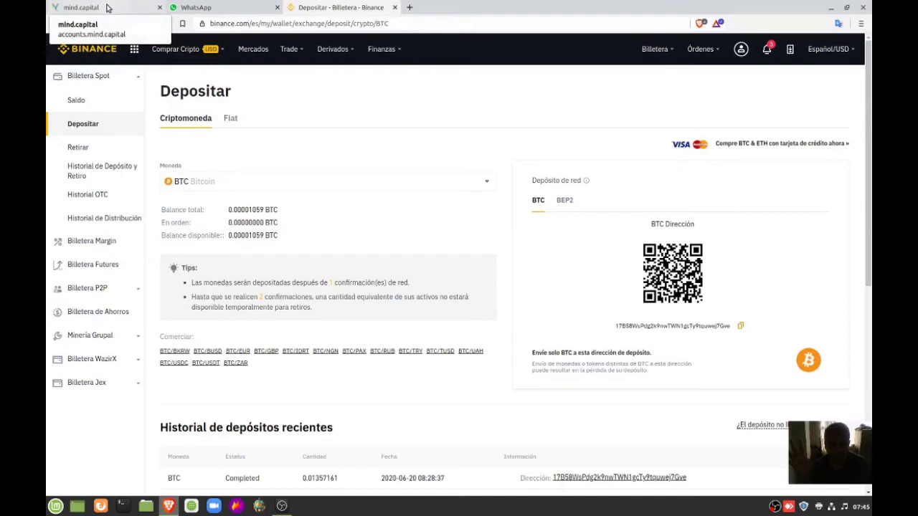
Start a Retirar saldo withdrawal in mind.capital and focus the wallet-address field.
{"action": "left_click", "coordinate": [108, 8]}
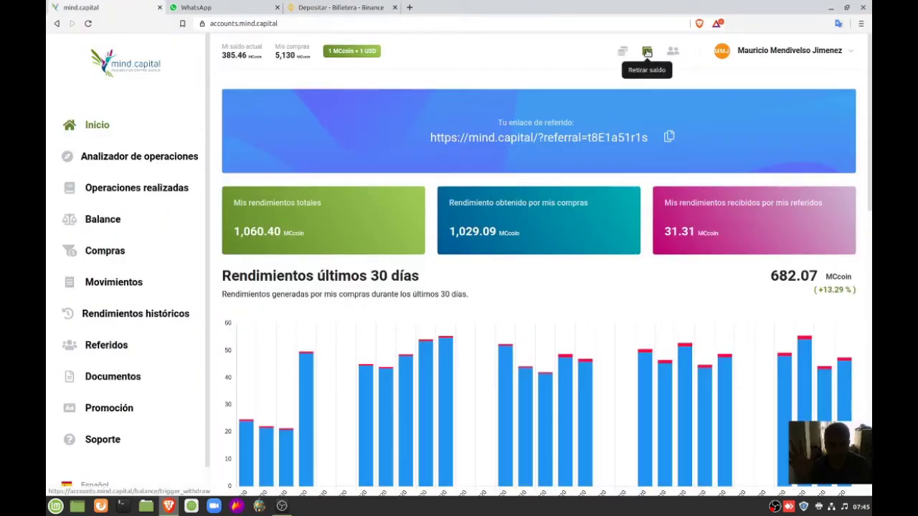
{"action": "left_click", "coordinate": [647, 52]}
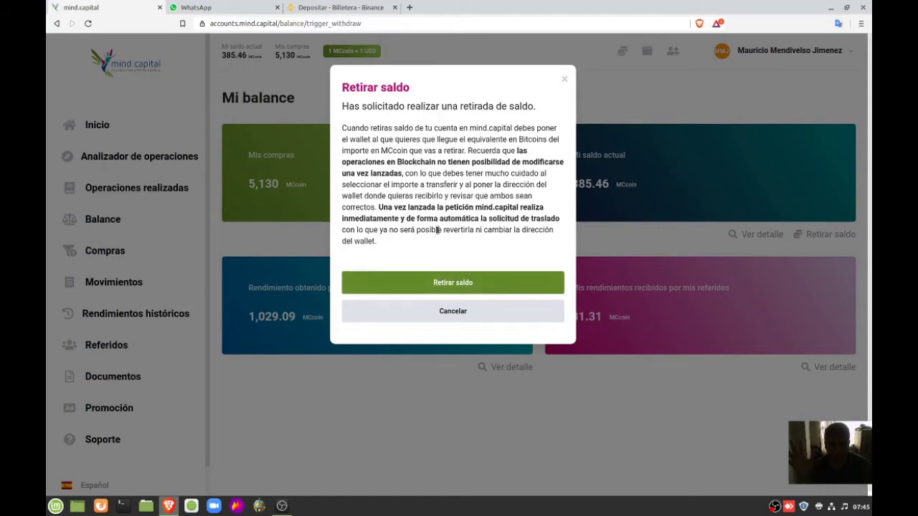
{"action": "left_click", "coordinate": [434, 287]}
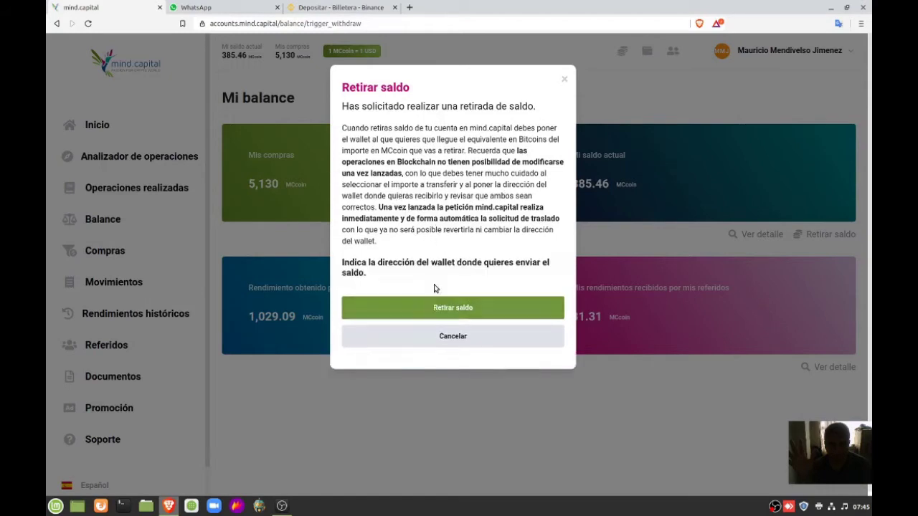
{"action": "scroll", "coordinate": [436, 244], "scroll_direction": "down", "scroll_amount": 3}
{"action": "scroll", "coordinate": [435, 244], "scroll_direction": "down", "scroll_amount": 1}
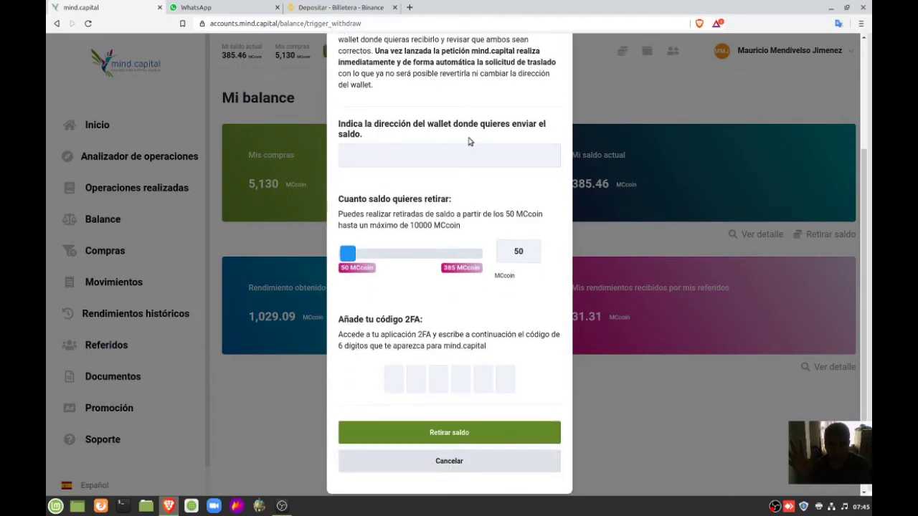
{"action": "left_click", "coordinate": [359, 158]}
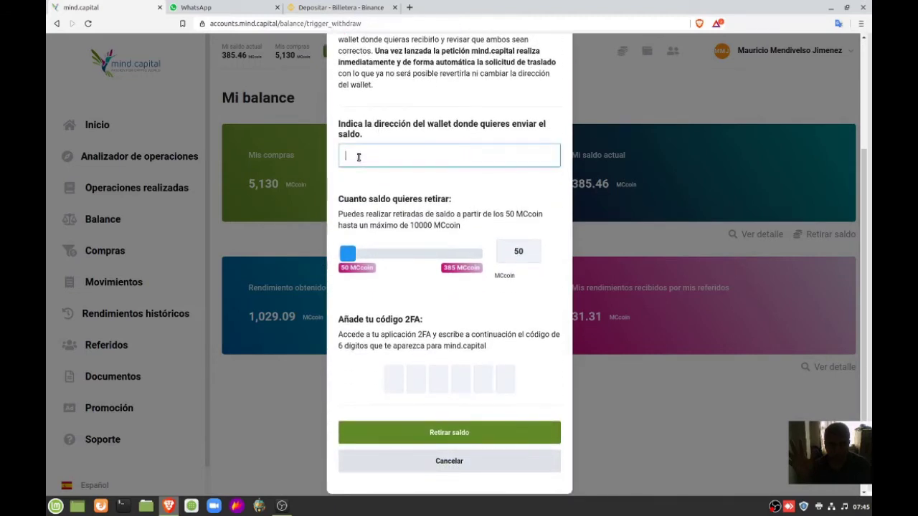
Paste and verify the Binance BTC deposit address, then set the amount to 385 MCcoin.
{"action": "key", "text": "ctrl+v"}
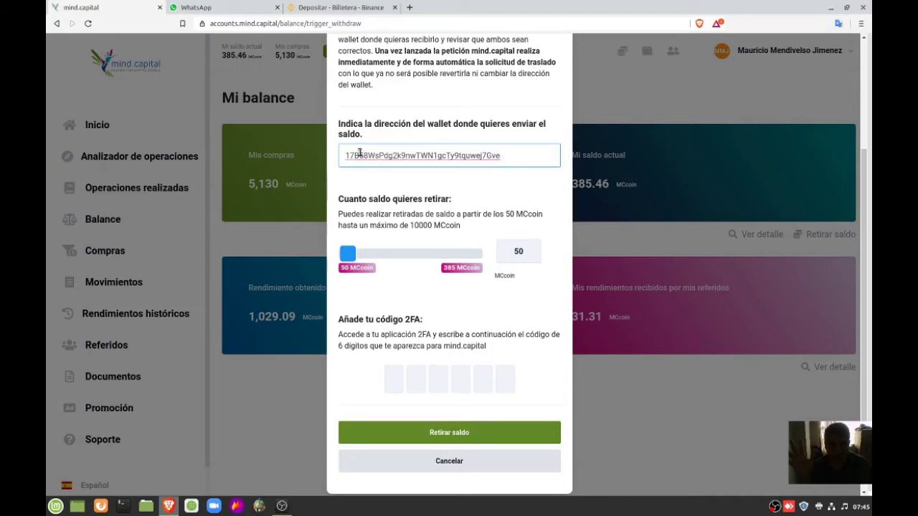
{"action": "left_click_drag", "start_coordinate": [360, 154], "coordinate": [345, 155]}
{"action": "left_click", "coordinate": [347, 9]}
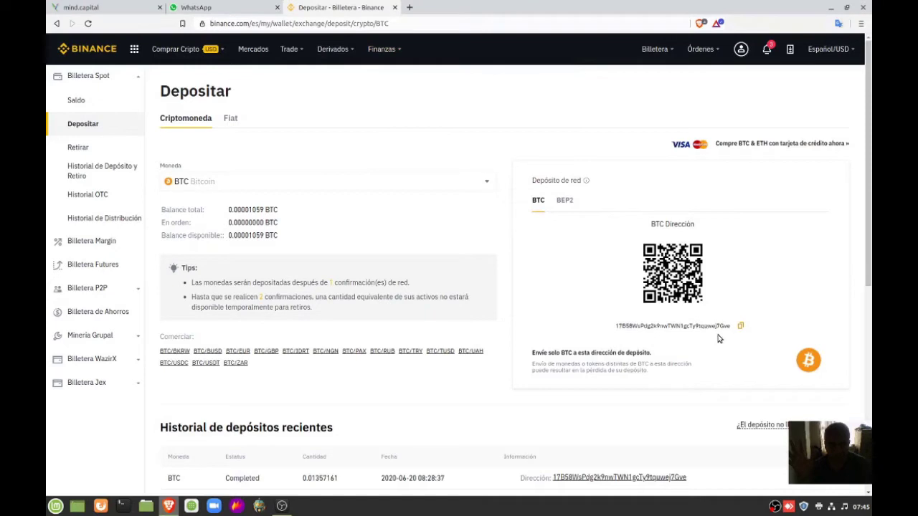
{"action": "left_click", "coordinate": [92, 8]}
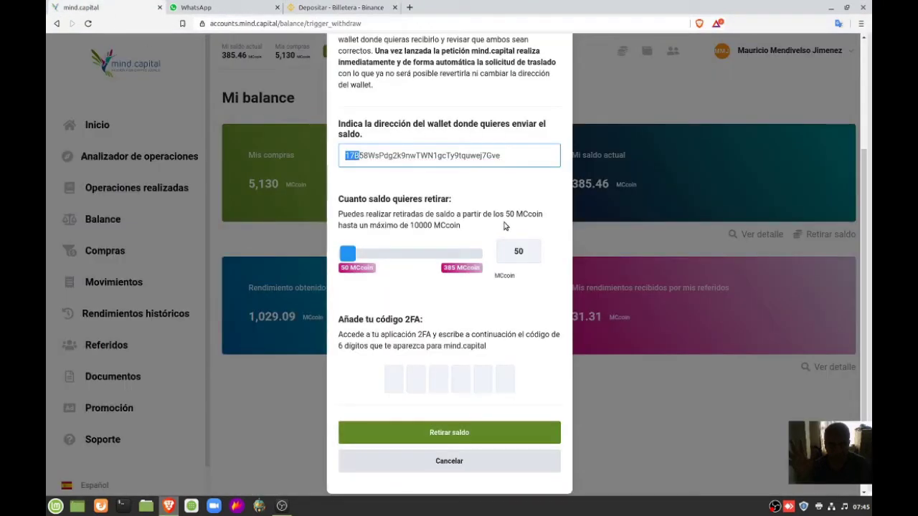
{"action": "left_click", "coordinate": [492, 157]}
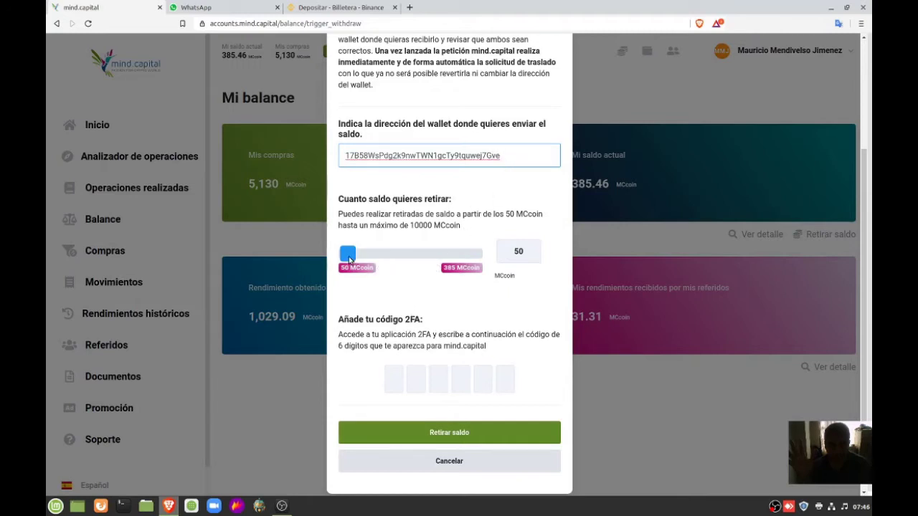
{"action": "left_click_drag", "start_coordinate": [347, 256], "coordinate": [493, 262]}
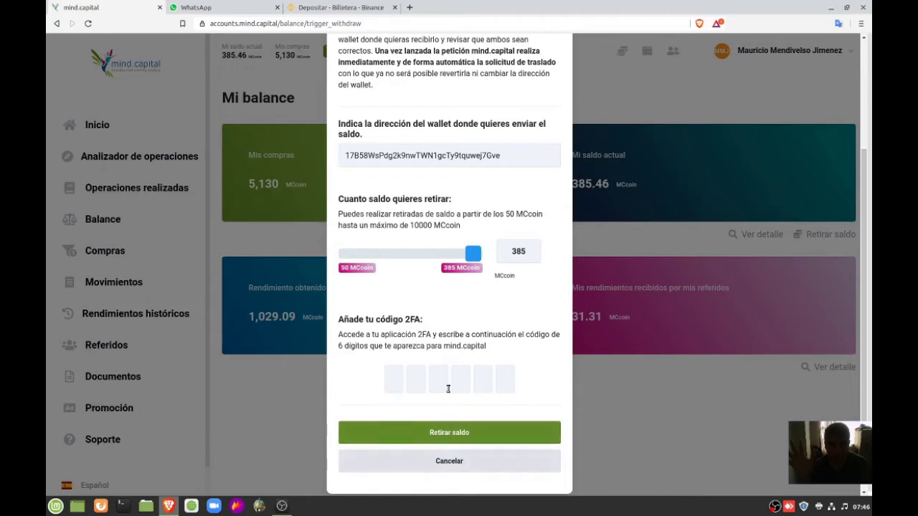
Enter the six-digit 2FA code and submit the 385 MCcoin withdrawal.
{"action": "left_click", "coordinate": [393, 384]}
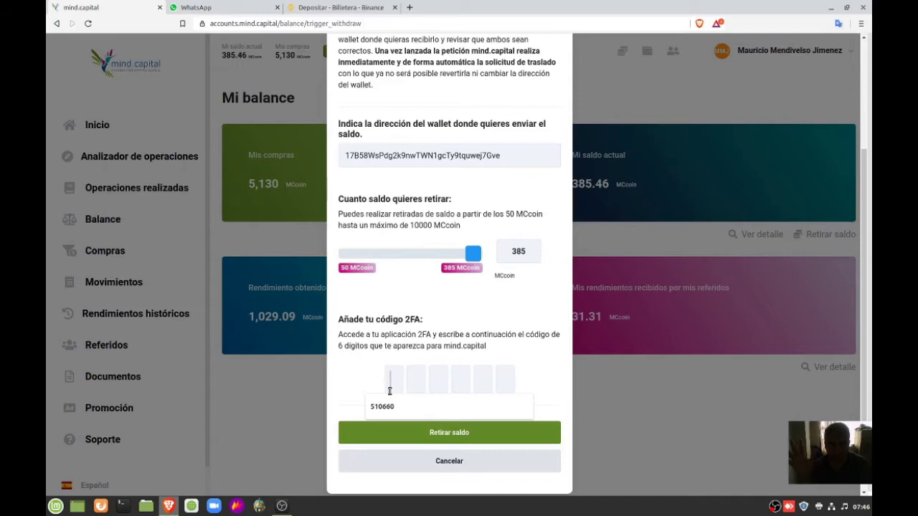
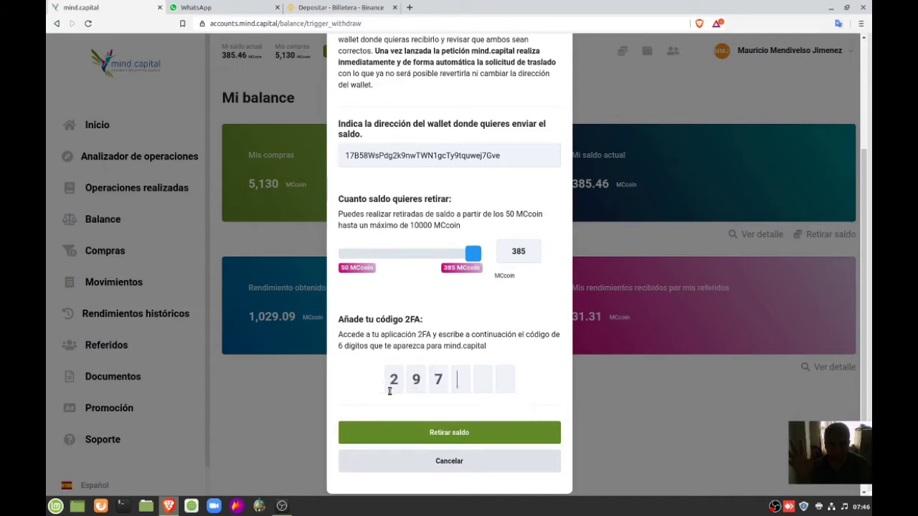
{"action": "left_click", "coordinate": [445, 435]}
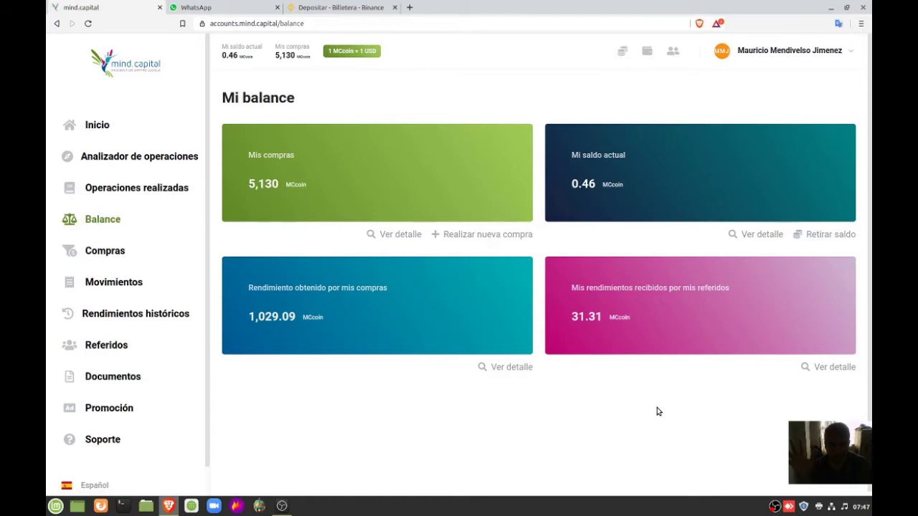
Check Binance's Historial de Depósito y Retiro, then return to the mind.capital balance.
{"action": "left_click", "coordinate": [347, 9]}
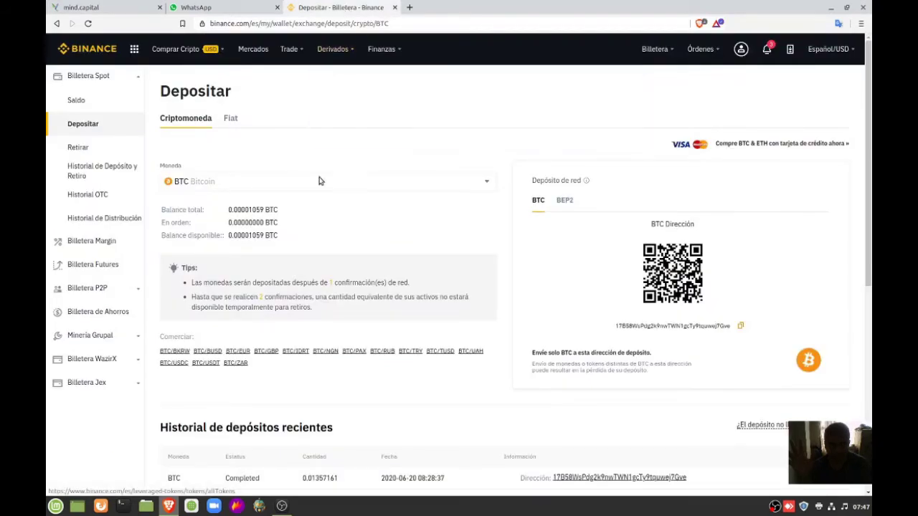
{"action": "left_click", "coordinate": [83, 172]}
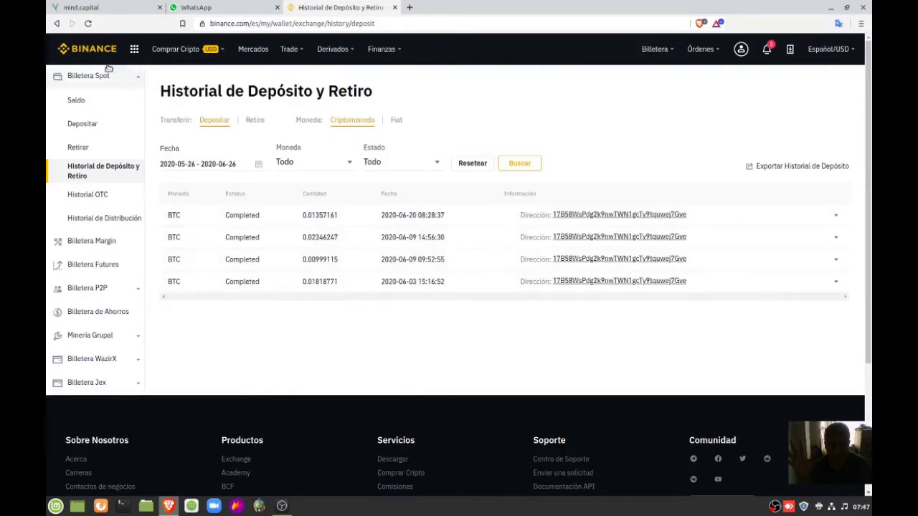
{"action": "left_click", "coordinate": [117, 6]}
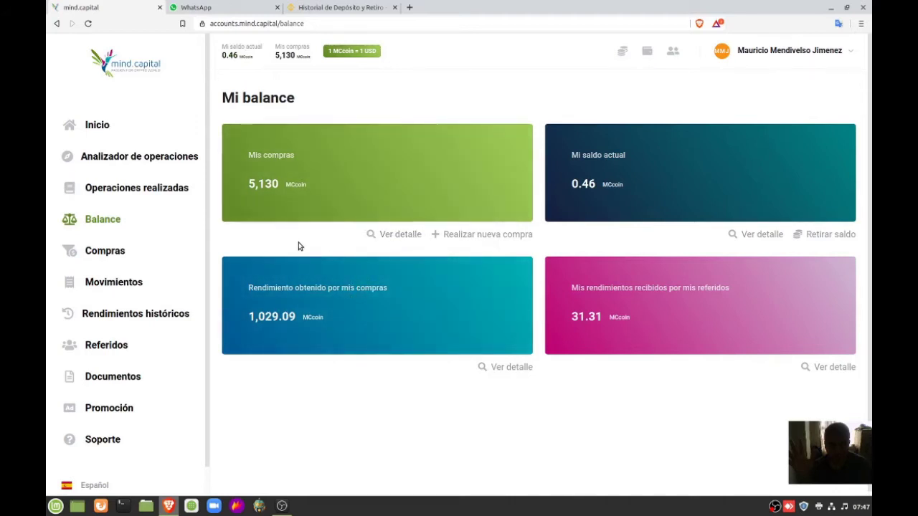
Filter movements to Retiradas only and view the -385 MCcoin withdrawal on Blockchain.com.
{"action": "left_click", "coordinate": [111, 284]}
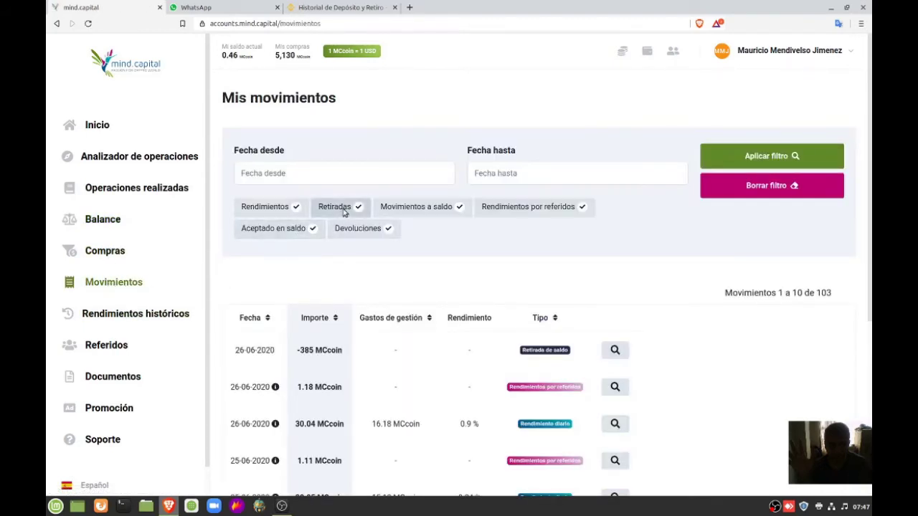
{"action": "left_click", "coordinate": [293, 207]}
{"action": "left_click", "coordinate": [294, 229]}
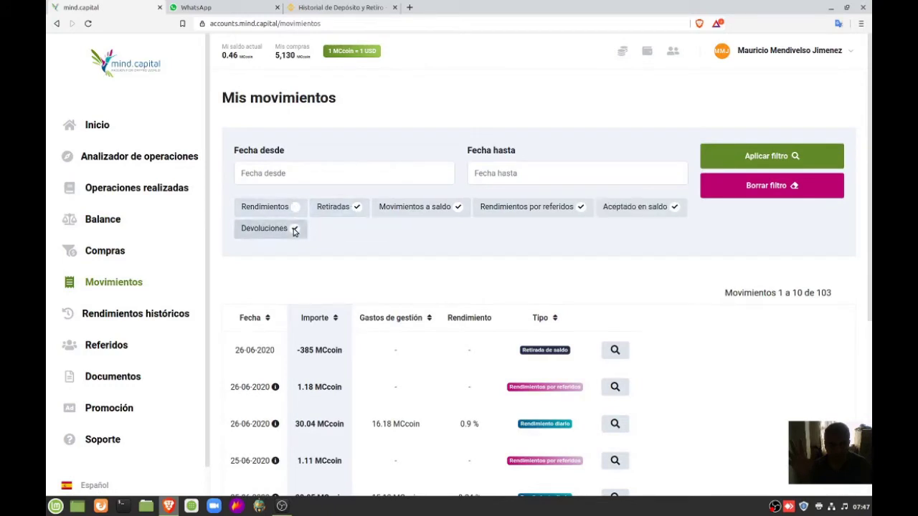
{"action": "left_click", "coordinate": [456, 208]}
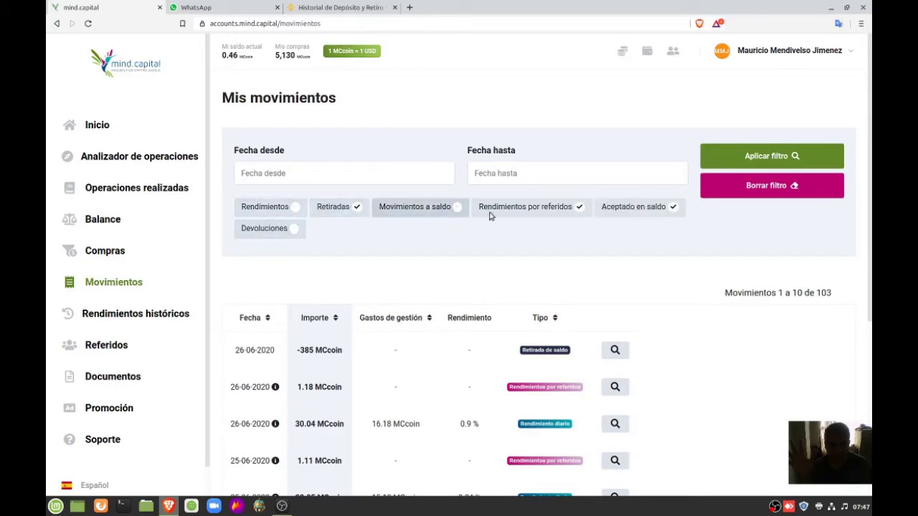
{"action": "left_click", "coordinate": [581, 208]}
{"action": "left_click", "coordinate": [672, 207]}
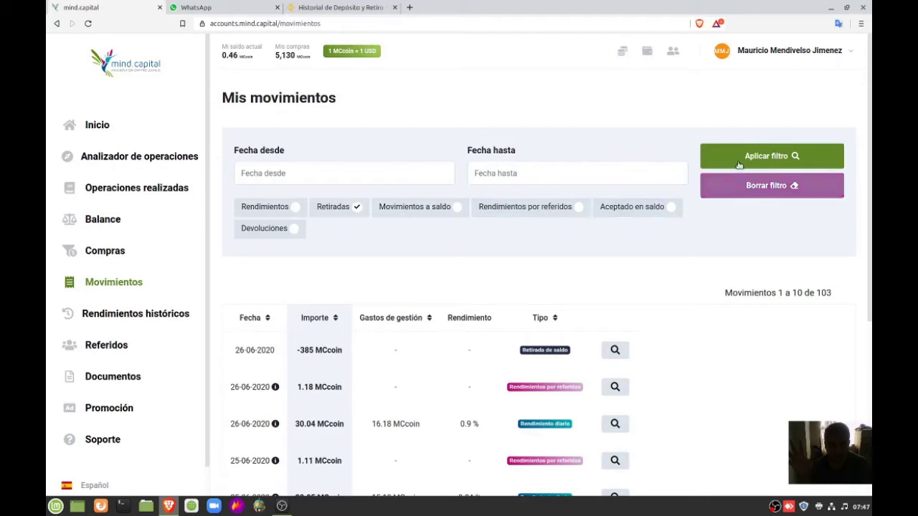
{"action": "left_click", "coordinate": [737, 162]}
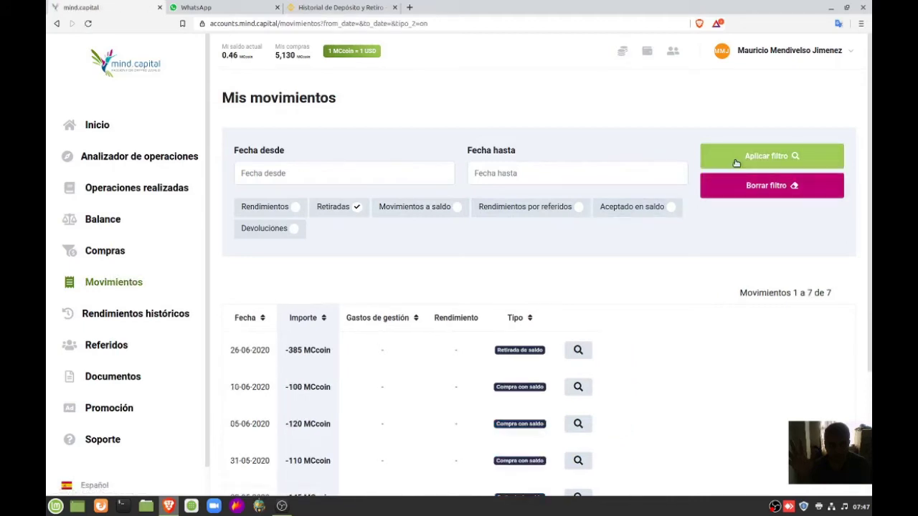
{"action": "left_click", "coordinate": [578, 350]}
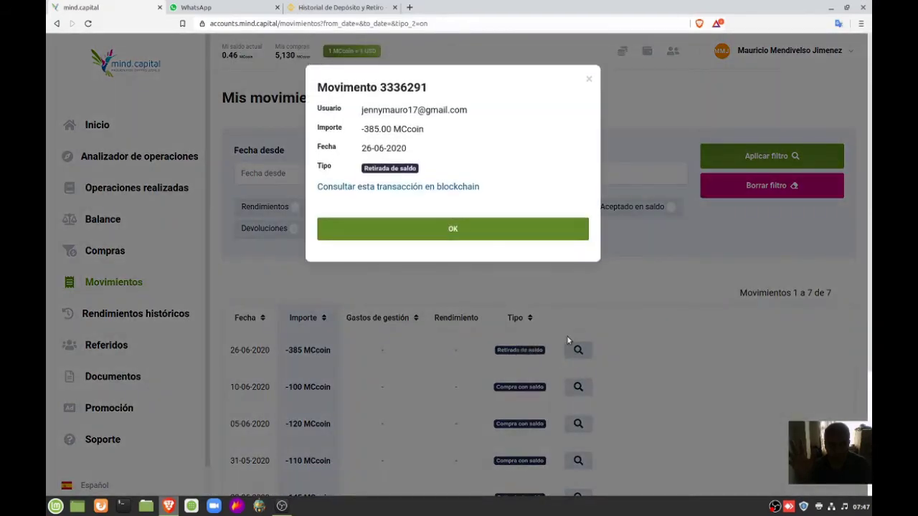
{"action": "left_click", "coordinate": [376, 188]}
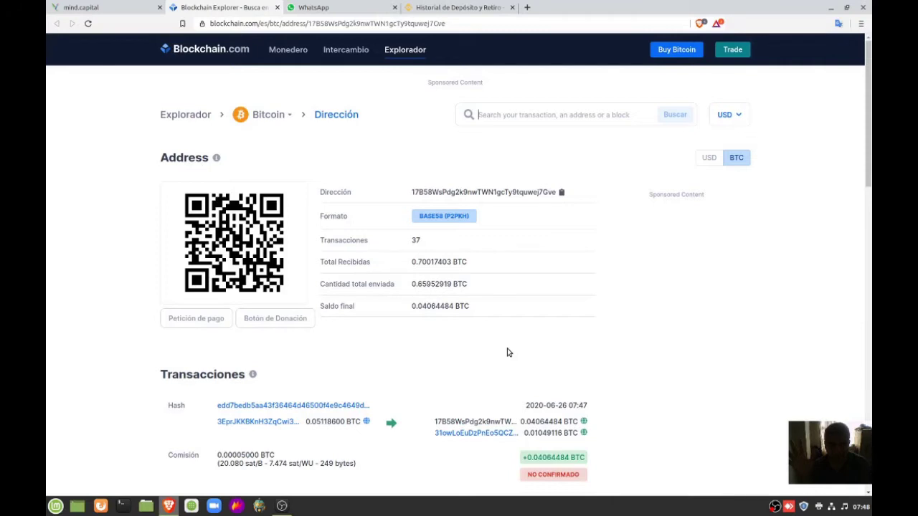
Scroll the Blockchain.com address page to the unconfirmed 0.04064484 BTC deposit, then bring OBS forward.
{"action": "scroll", "coordinate": [507, 352], "scroll_direction": "down", "scroll_amount": 3}
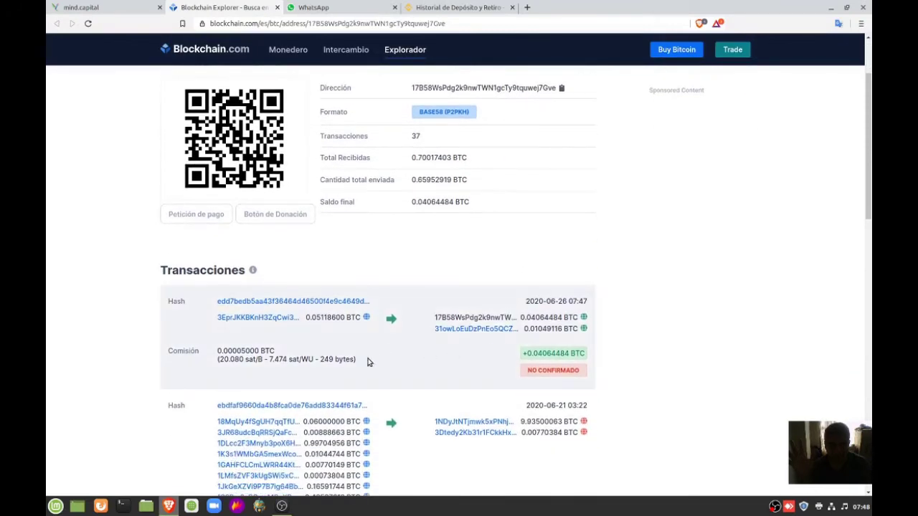
{"action": "mouse_move", "coordinate": [545, 372]}
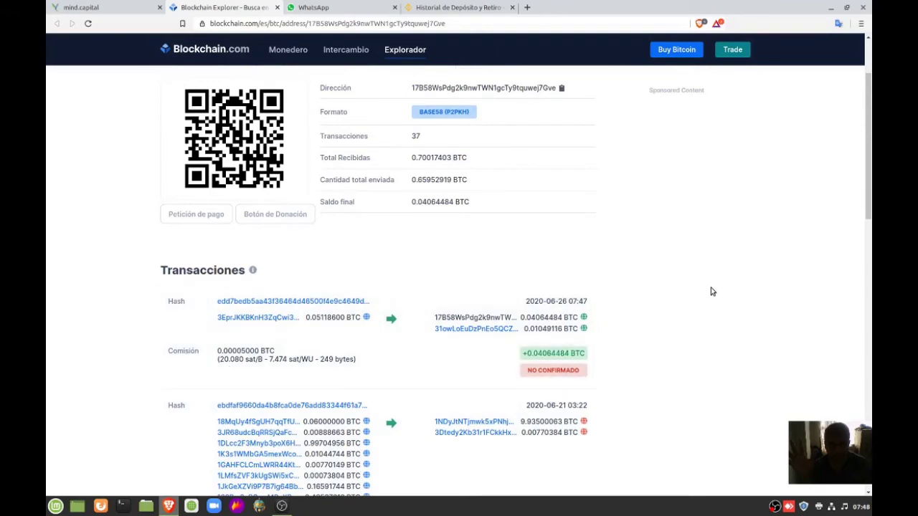
{"action": "scroll", "coordinate": [709, 291], "scroll_direction": "down", "scroll_amount": 2}
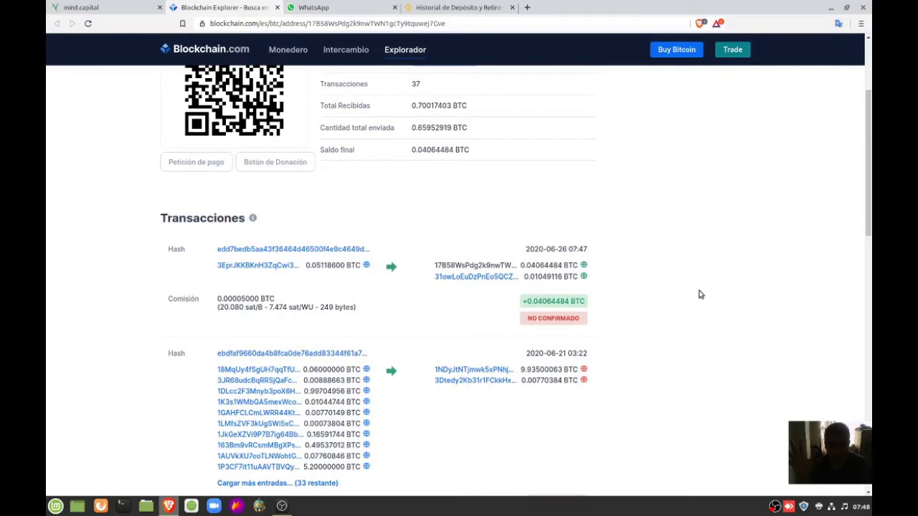
{"action": "scroll", "coordinate": [701, 295], "scroll_direction": "down", "scroll_amount": 1}
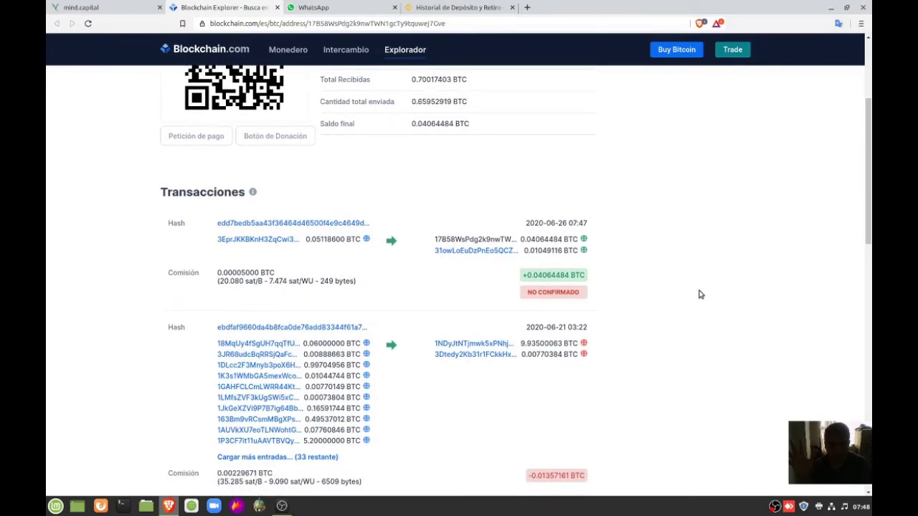
{"action": "scroll", "coordinate": [700, 297], "scroll_direction": "down", "scroll_amount": 1}
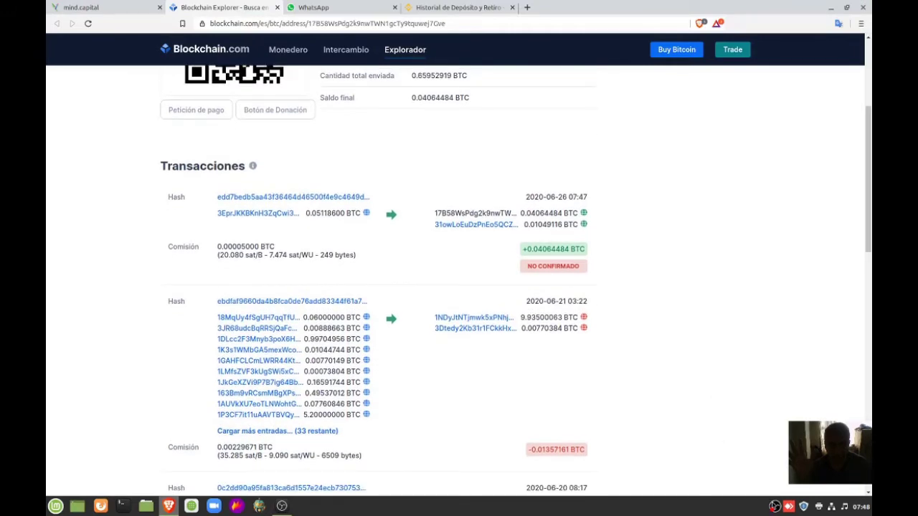
{"action": "left_click", "coordinate": [775, 507]}
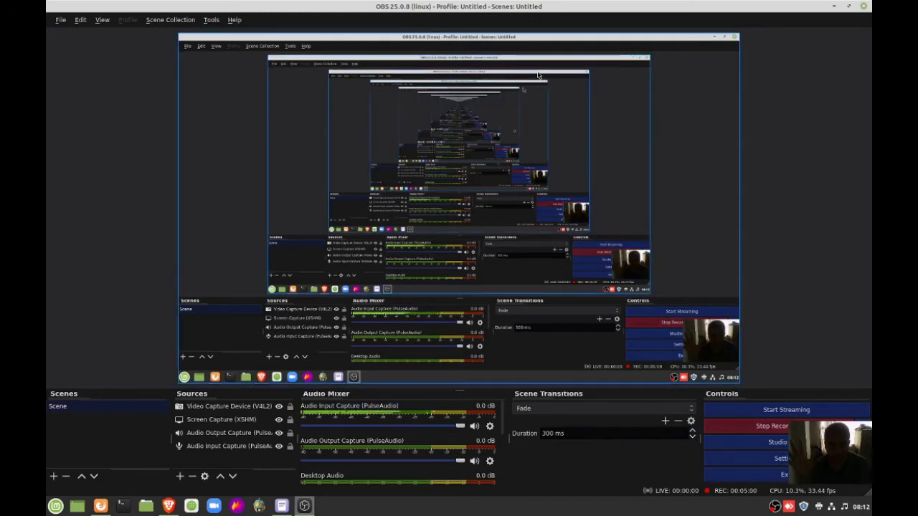
Bring the Brave window with the Binance 'Saldo - Billetera' page back in front.
{"action": "left_click", "coordinate": [168, 506]}
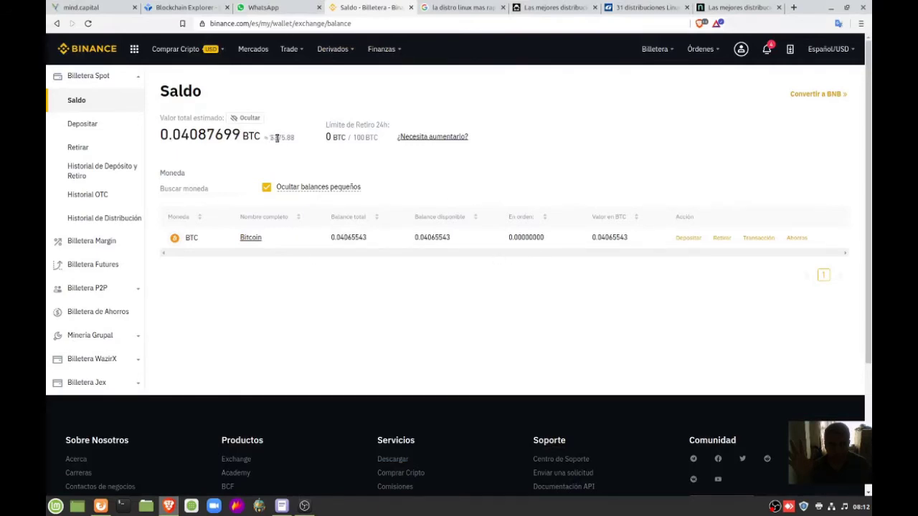
Note the $375.88 USD value and refresh Blockchain.com to confirm the deposit's 2 confirmations.
{"action": "left_click_drag", "start_coordinate": [270, 137], "coordinate": [294, 143]}
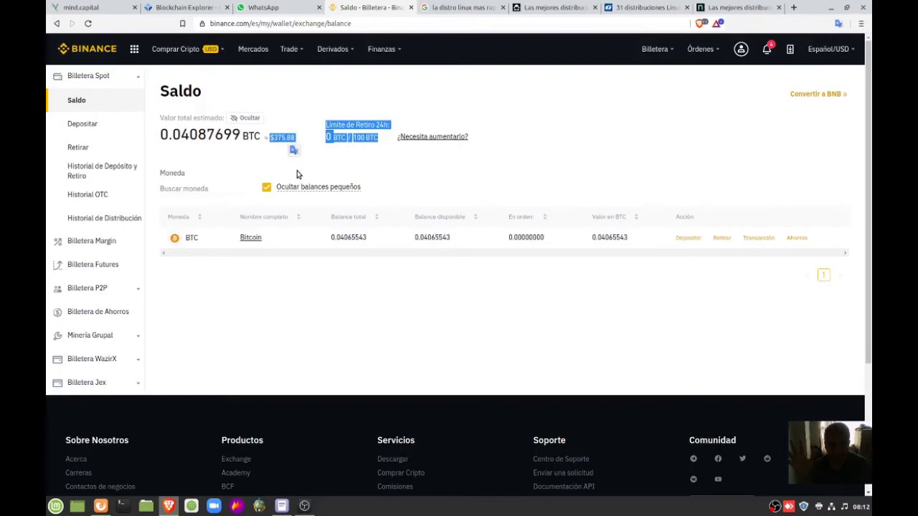
{"action": "left_click", "coordinate": [188, 7]}
{"action": "left_click", "coordinate": [86, 24]}
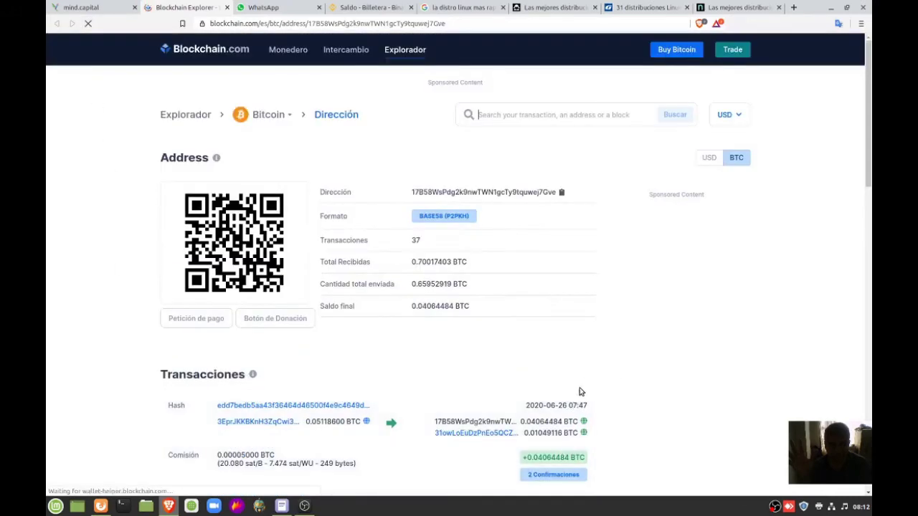
{"action": "scroll", "coordinate": [585, 432], "scroll_direction": "down", "scroll_amount": 2}
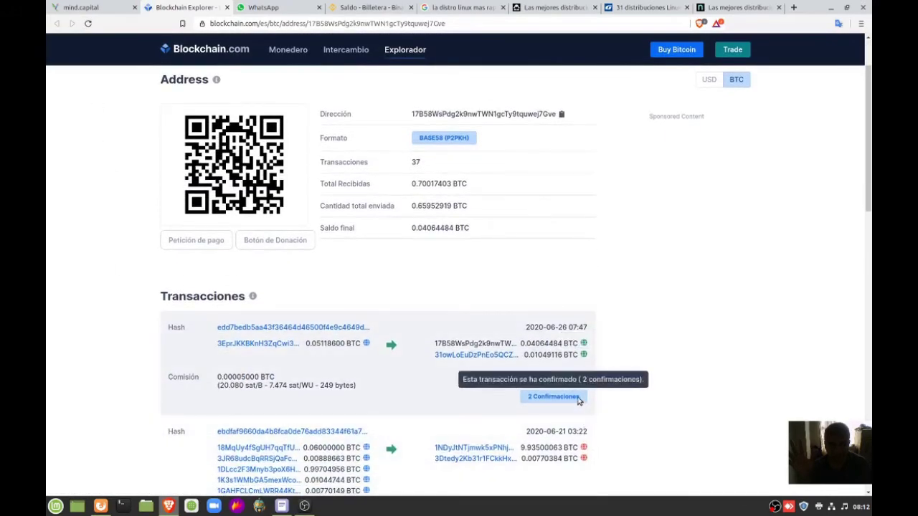
{"action": "left_click", "coordinate": [369, 7]}
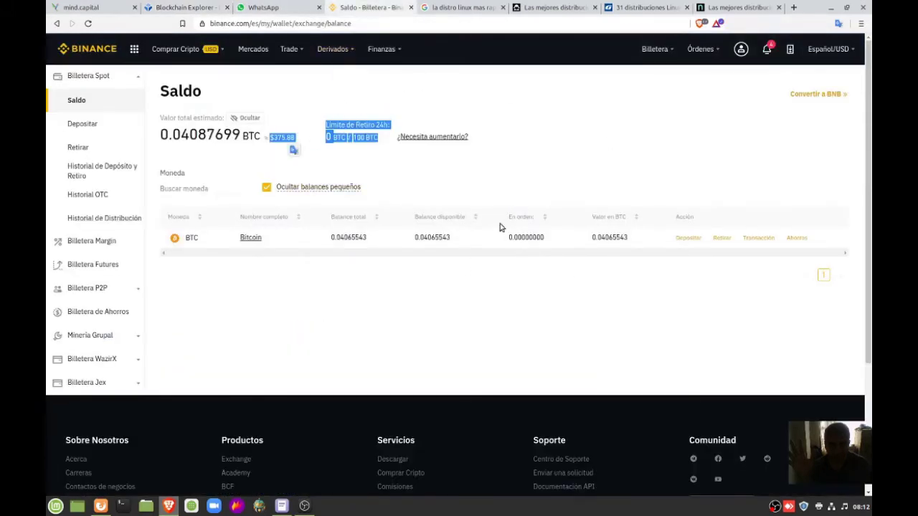
{"action": "mouse_move", "coordinate": [665, 61]}
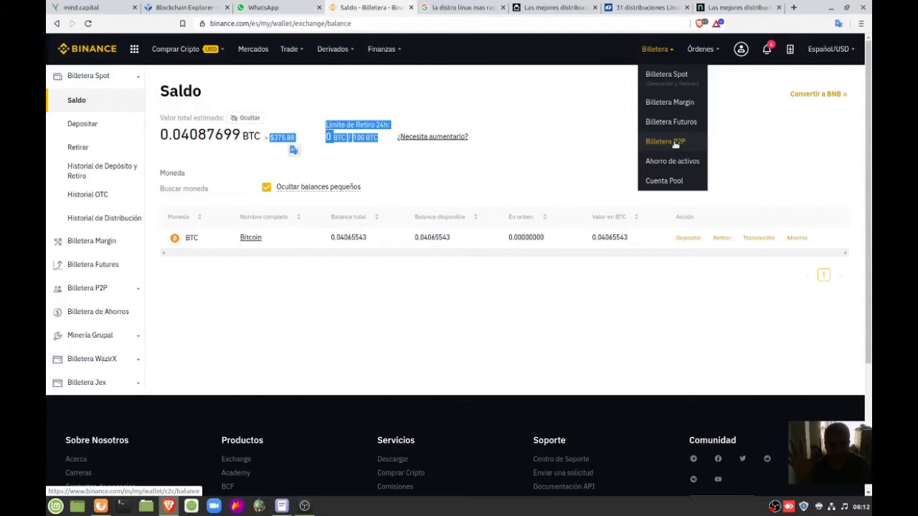
Open the P2P wallet, reveal its 0.00000000 balances, and start a BTC transfer.
{"action": "left_click", "coordinate": [667, 142]}
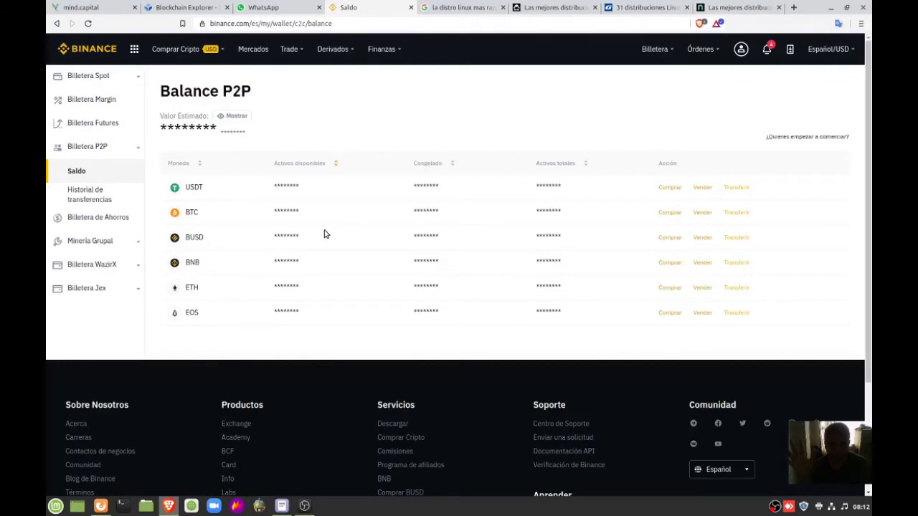
{"action": "left_click", "coordinate": [239, 117]}
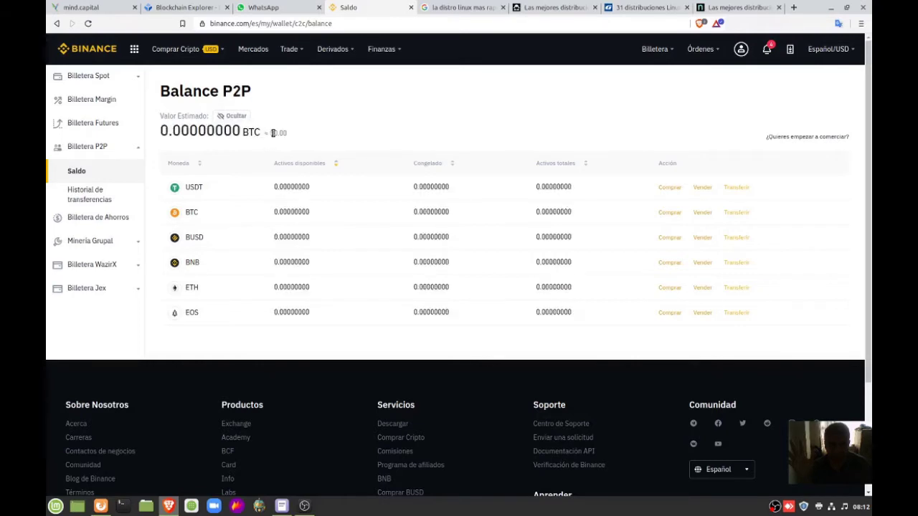
{"action": "left_click", "coordinate": [737, 213]}
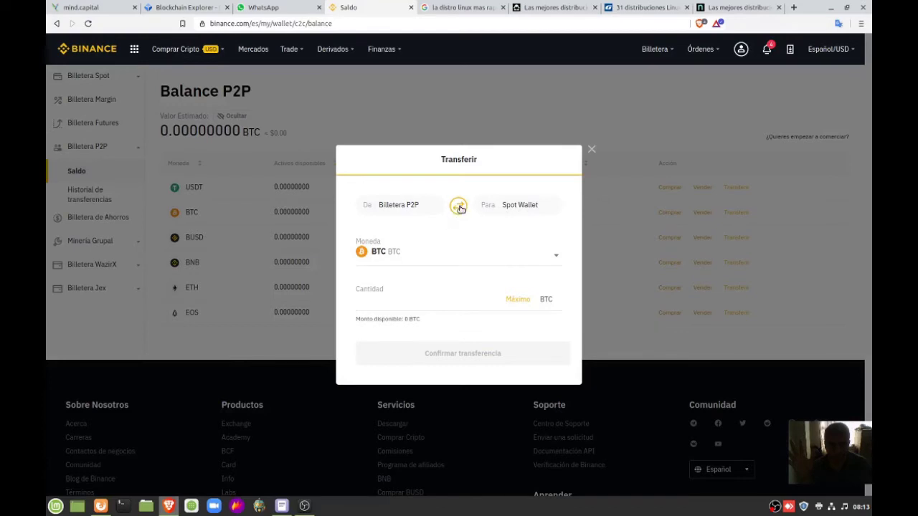
Transfer the maximum 0.04065543 BTC from Spot Wallet into the P2P wallet, then go trade.
{"action": "left_click", "coordinate": [459, 208]}
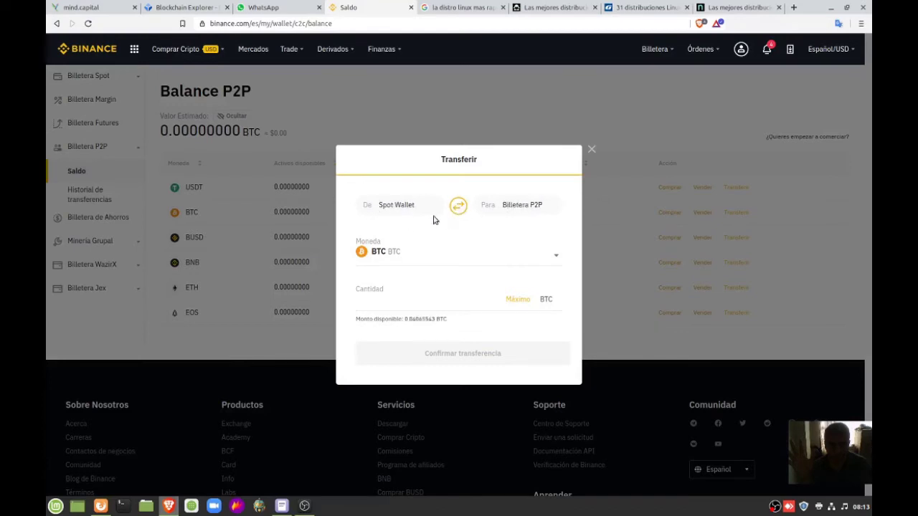
{"action": "left_click", "coordinate": [517, 299]}
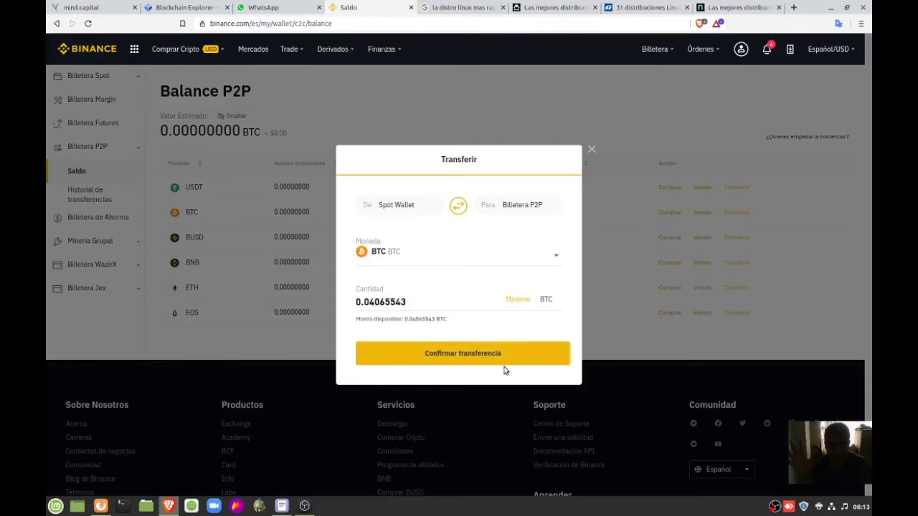
{"action": "left_click", "coordinate": [475, 355]}
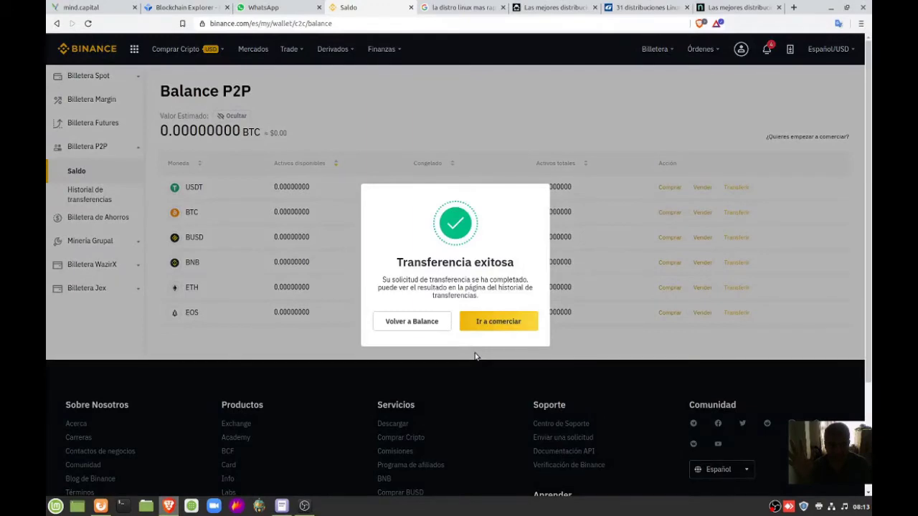
{"action": "left_click", "coordinate": [495, 323]}
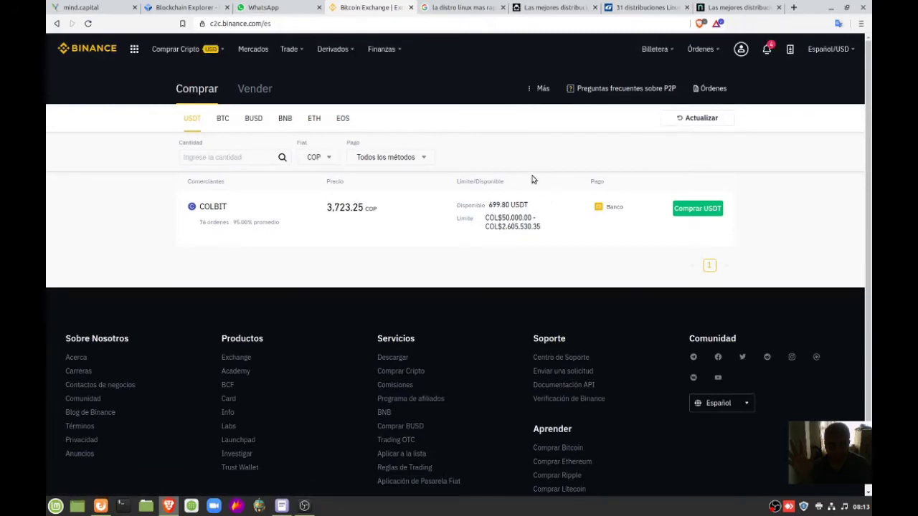
View the Spot wallet, then the P2P wallet balance, and open a blank browser tab.
{"action": "mouse_move", "coordinate": [654, 49]}
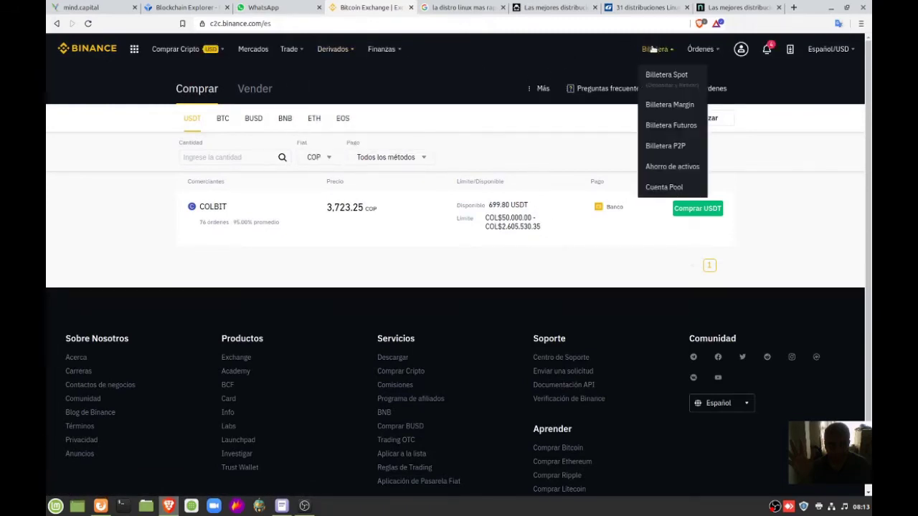
{"action": "left_click", "coordinate": [655, 72]}
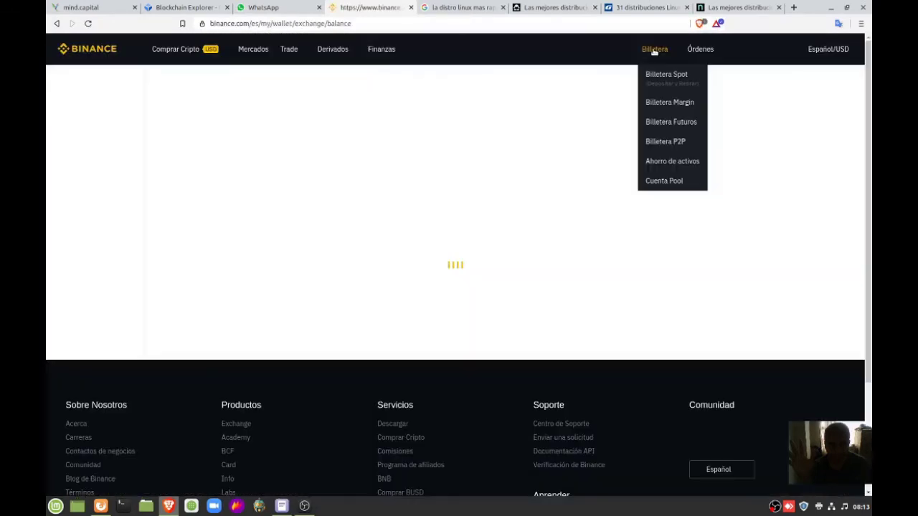
{"action": "mouse_move", "coordinate": [654, 50]}
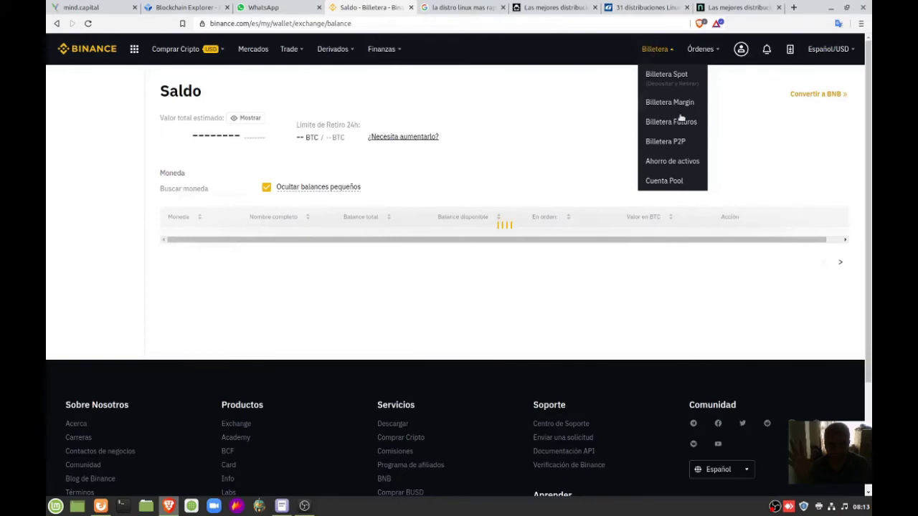
{"action": "left_click", "coordinate": [673, 147]}
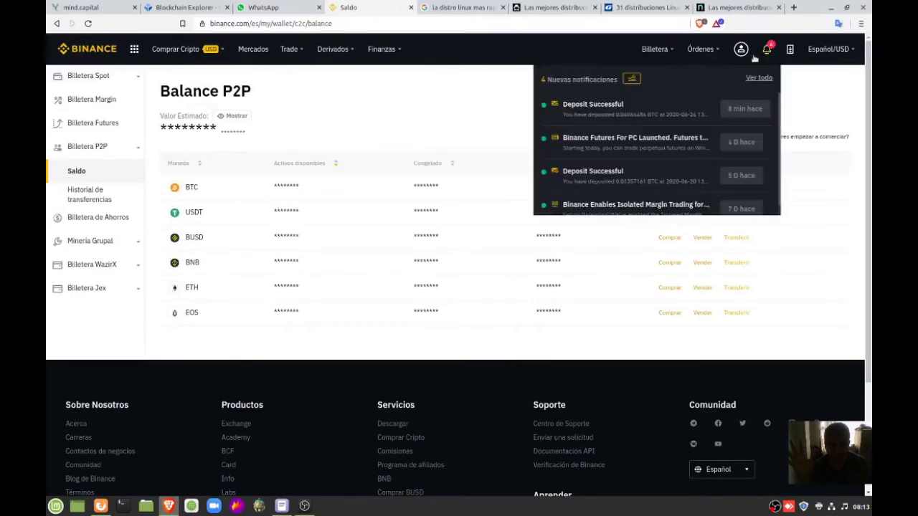
{"action": "left_click", "coordinate": [794, 7]}
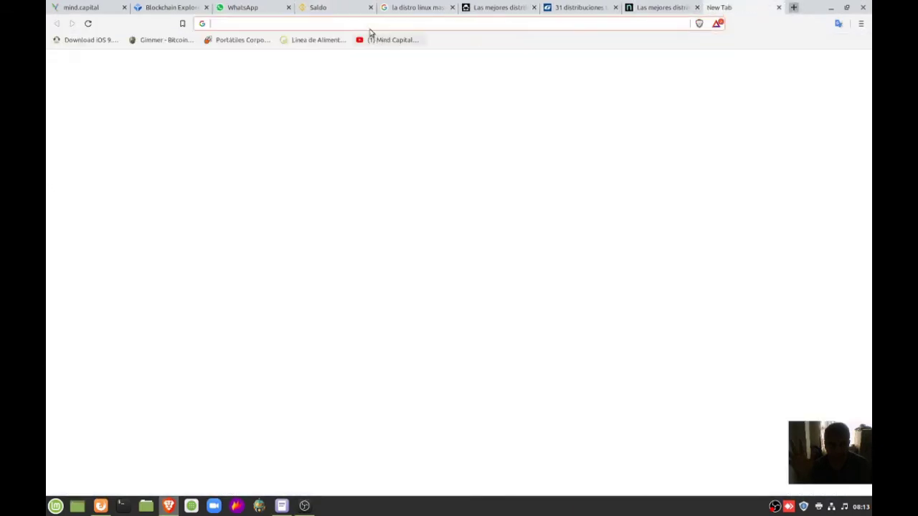
Load preev.com and copy the revealed 0.04065543 BTC balance from Binance's P2P wallet.
{"action": "type", "text": "preev"}
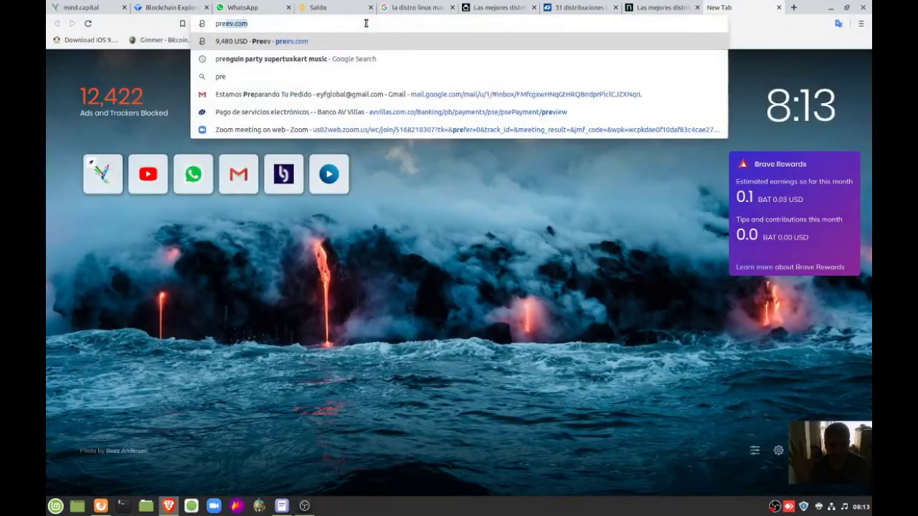
{"action": "type", "text": ".com"}
{"action": "key", "text": "Return"}
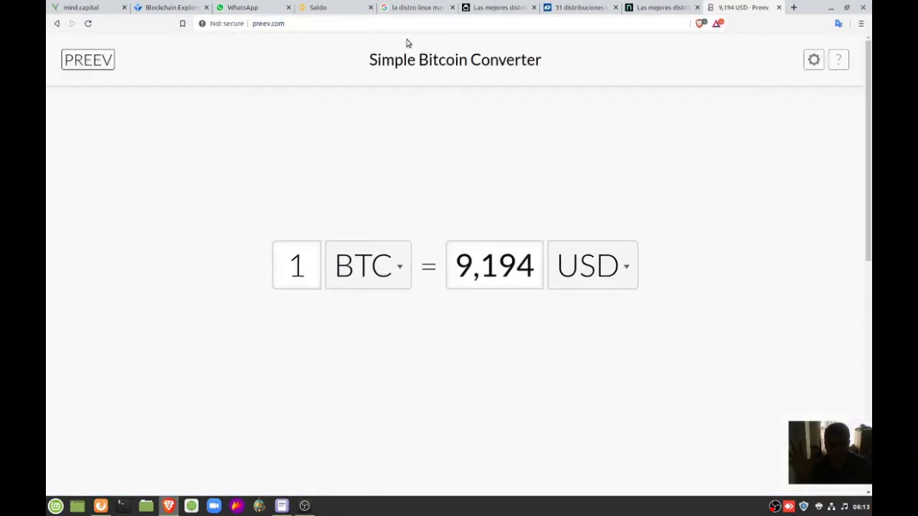
{"action": "left_click", "coordinate": [328, 8]}
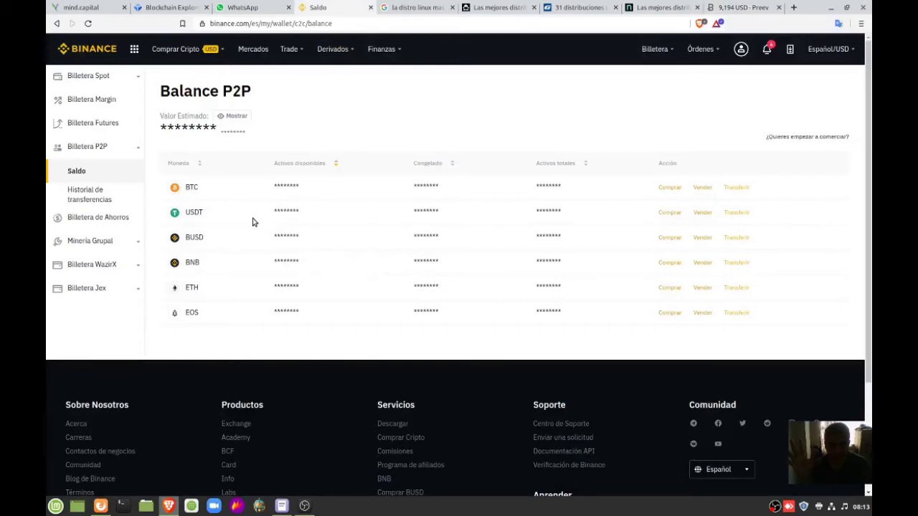
{"action": "left_click", "coordinate": [236, 118]}
{"action": "left_click_drag", "start_coordinate": [310, 187], "coordinate": [280, 186]}
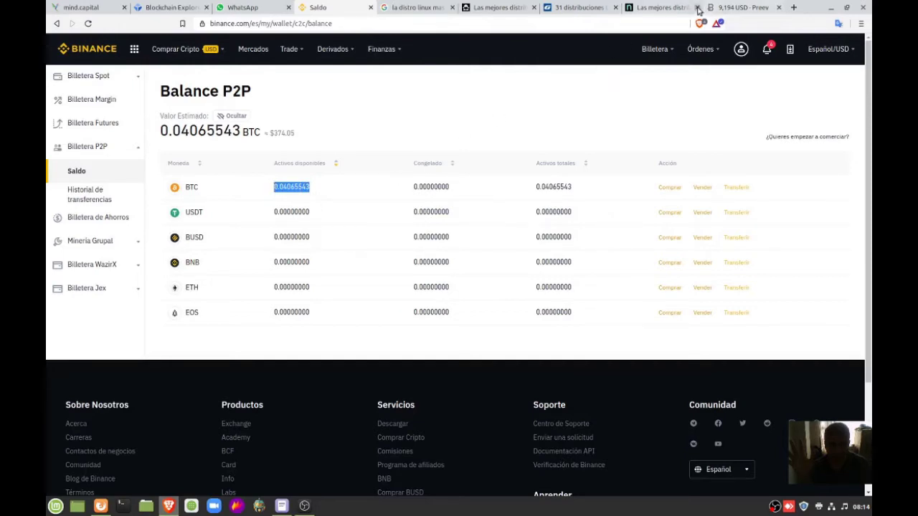
Paste 0.04065543 BTC into Preev and convert it to Colombian Pesos, giving 1,395,000 COP.
{"action": "left_click", "coordinate": [743, 7]}
{"action": "double_click", "coordinate": [302, 267]}
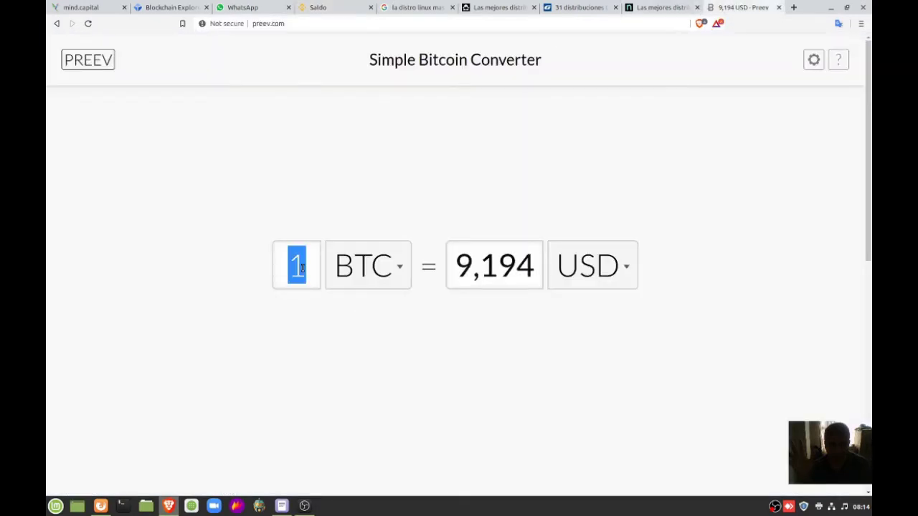
{"action": "type", "text": "0.04065543"}
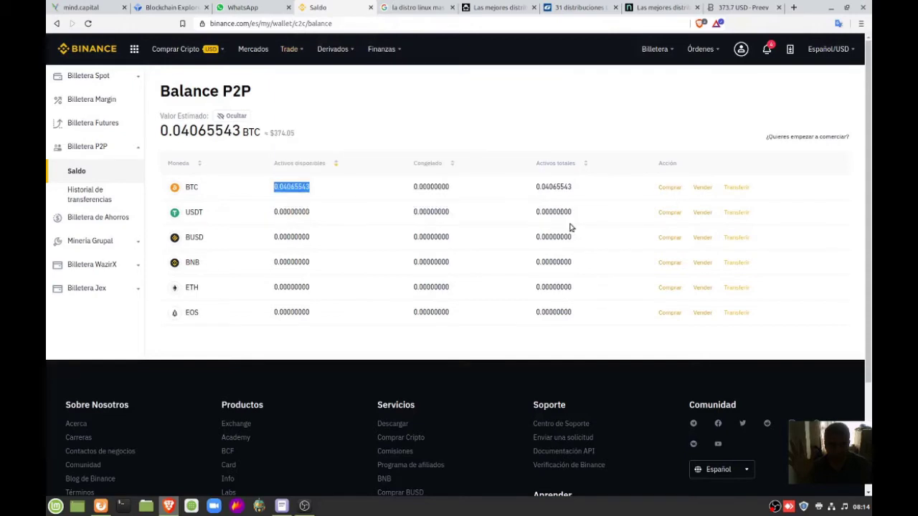
{"action": "left_click", "coordinate": [733, 10]}
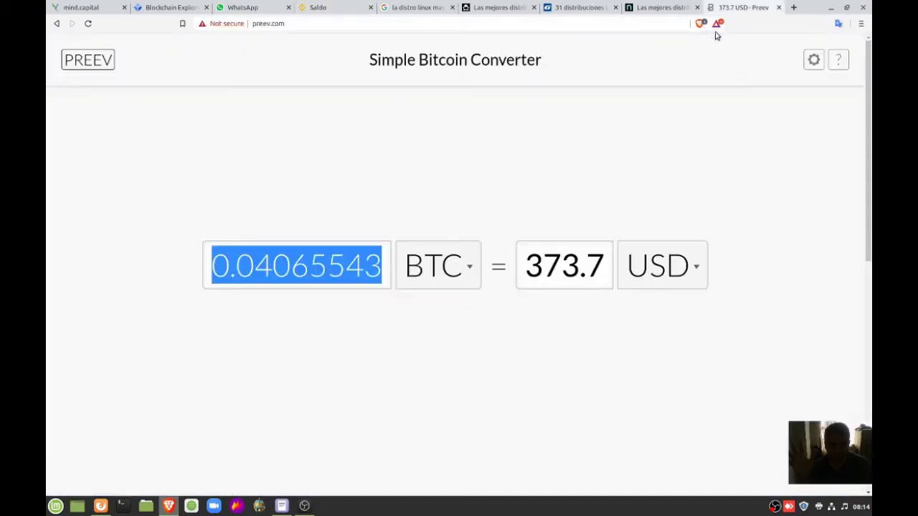
{"action": "left_click", "coordinate": [703, 269]}
{"action": "type", "text": "c"}
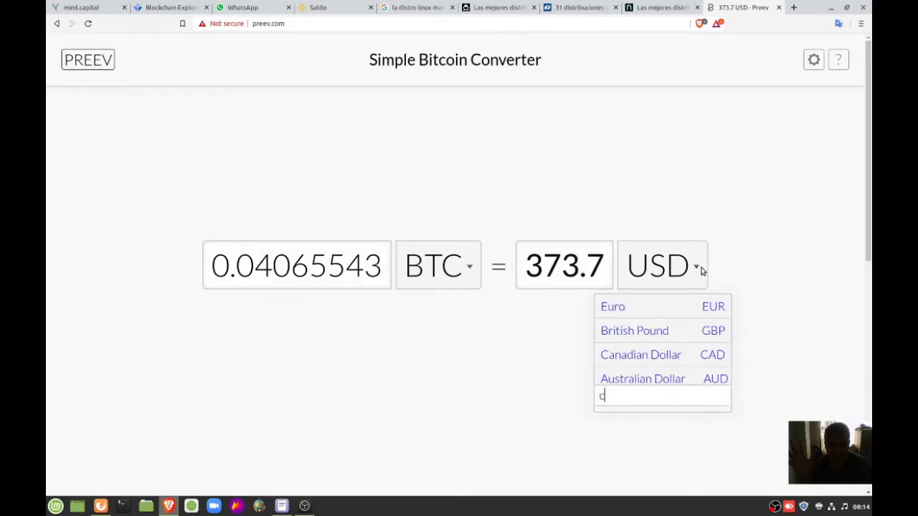
{"action": "type", "text": "op"}
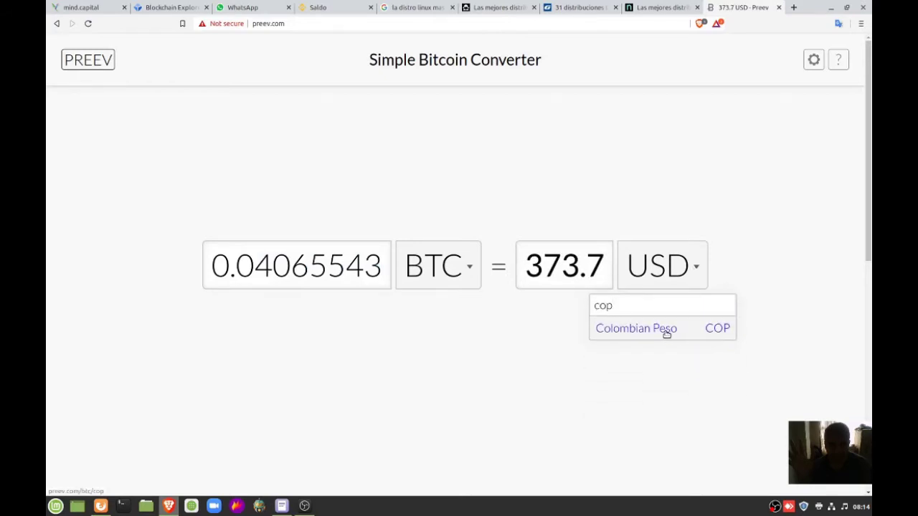
{"action": "left_click", "coordinate": [665, 332]}
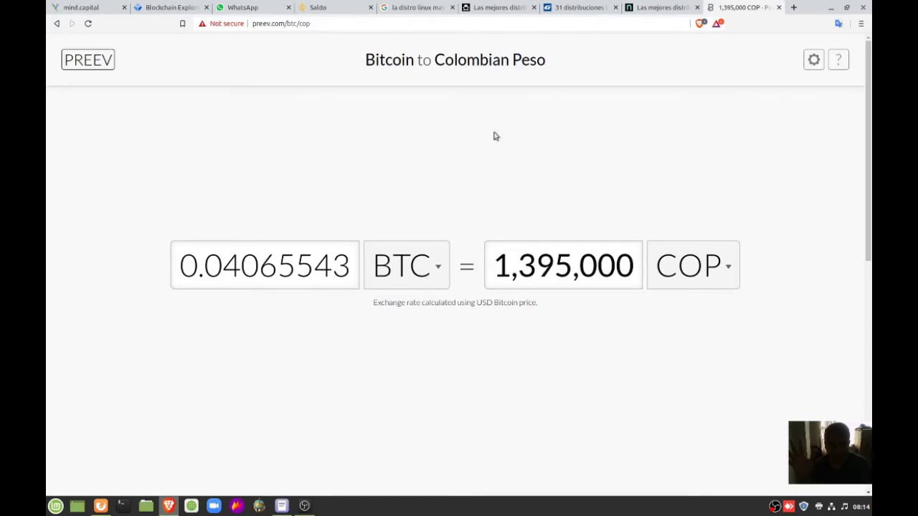
{"action": "left_click", "coordinate": [331, 9]}
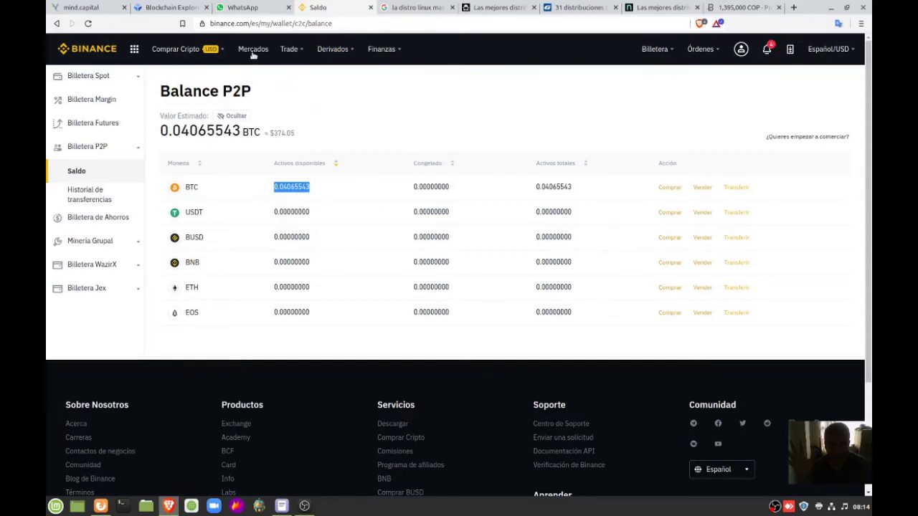
List P2P BTC sell offers in COP paid via Banco, topping at 32,537,847.55 COP.
{"action": "mouse_move", "coordinate": [284, 50]}
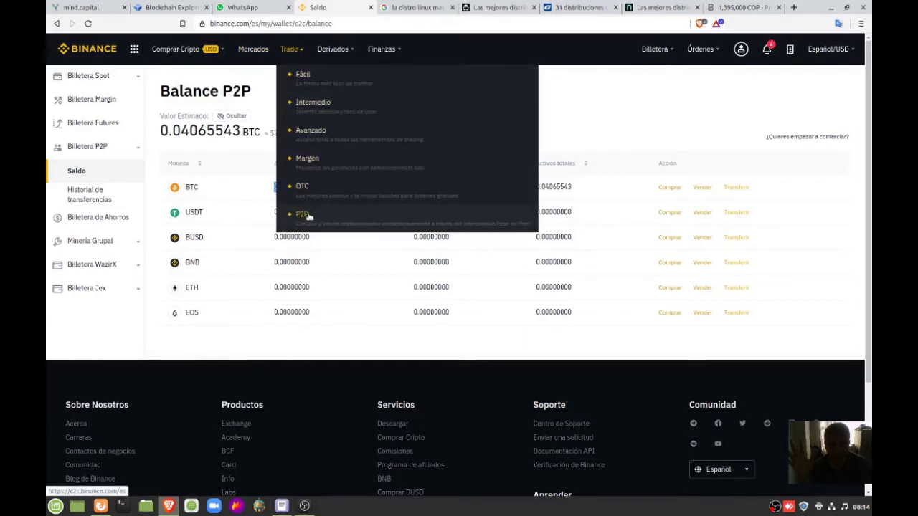
{"action": "left_click", "coordinate": [307, 214]}
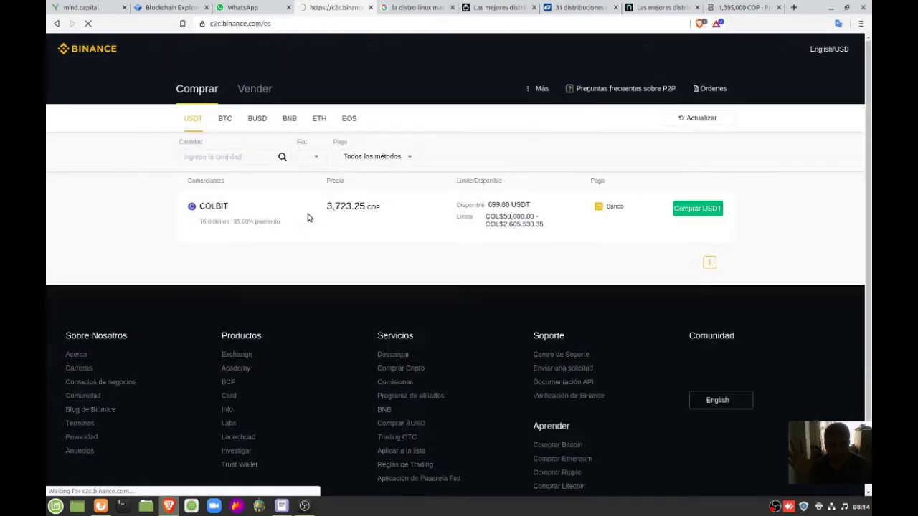
{"action": "left_click", "coordinate": [257, 89]}
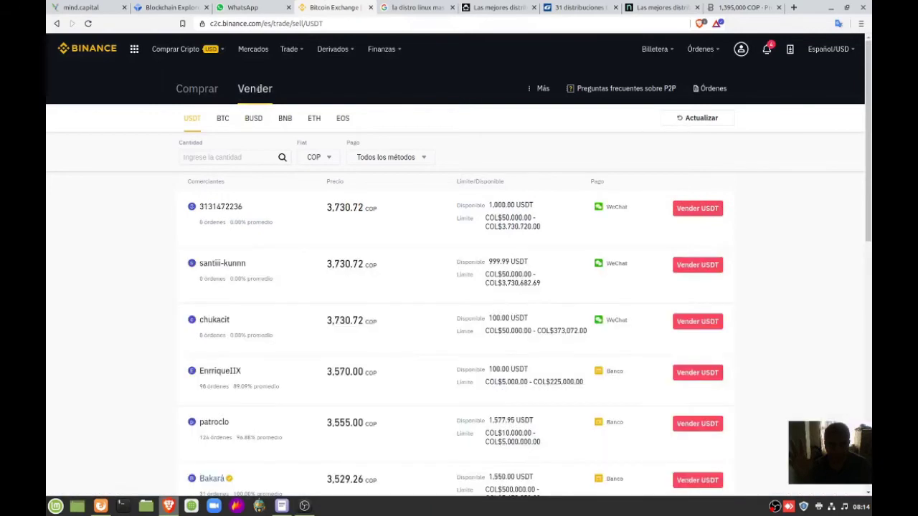
{"action": "left_click", "coordinate": [223, 119]}
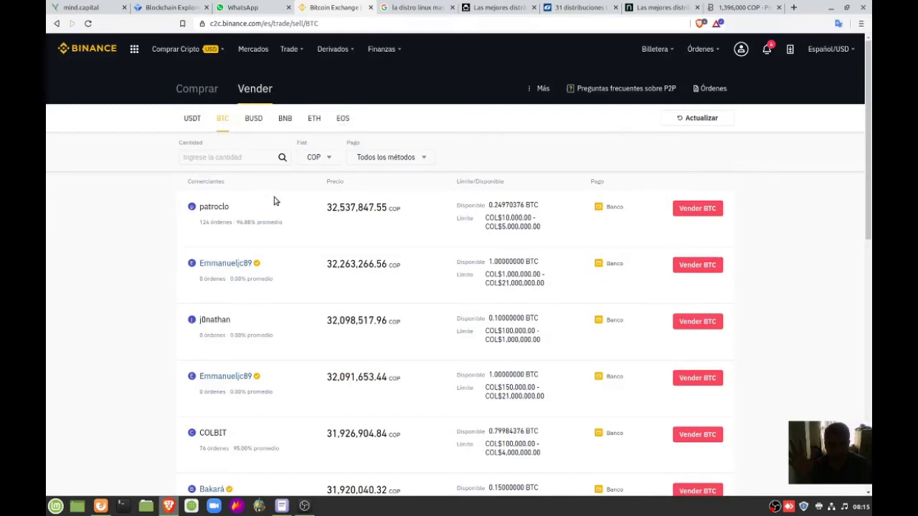
{"action": "left_click", "coordinate": [392, 159]}
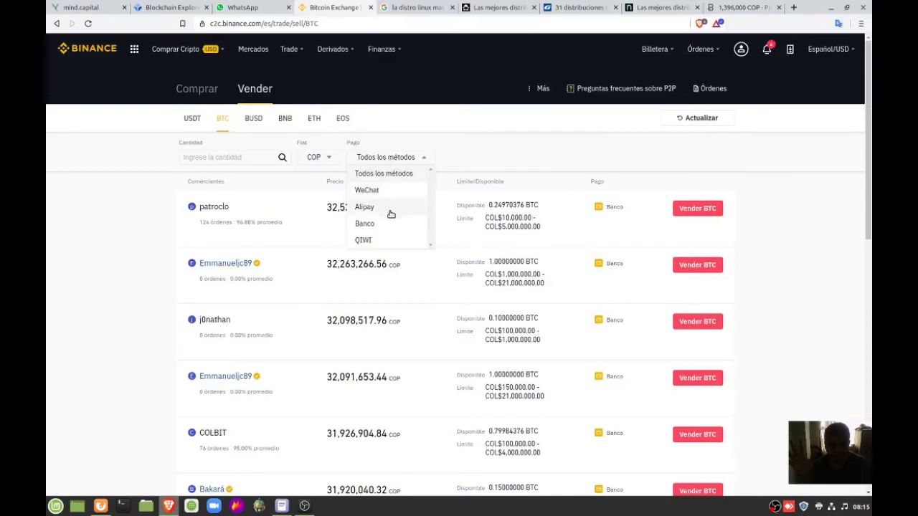
{"action": "left_click", "coordinate": [367, 224]}
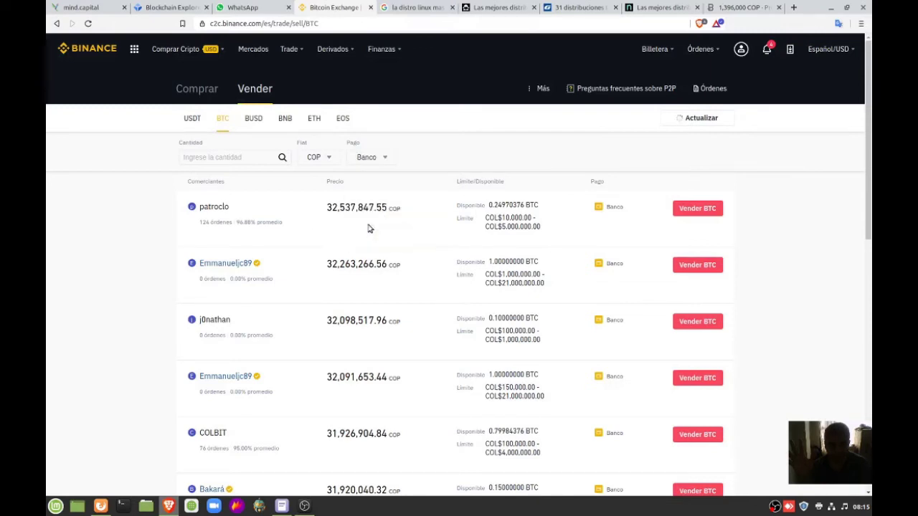